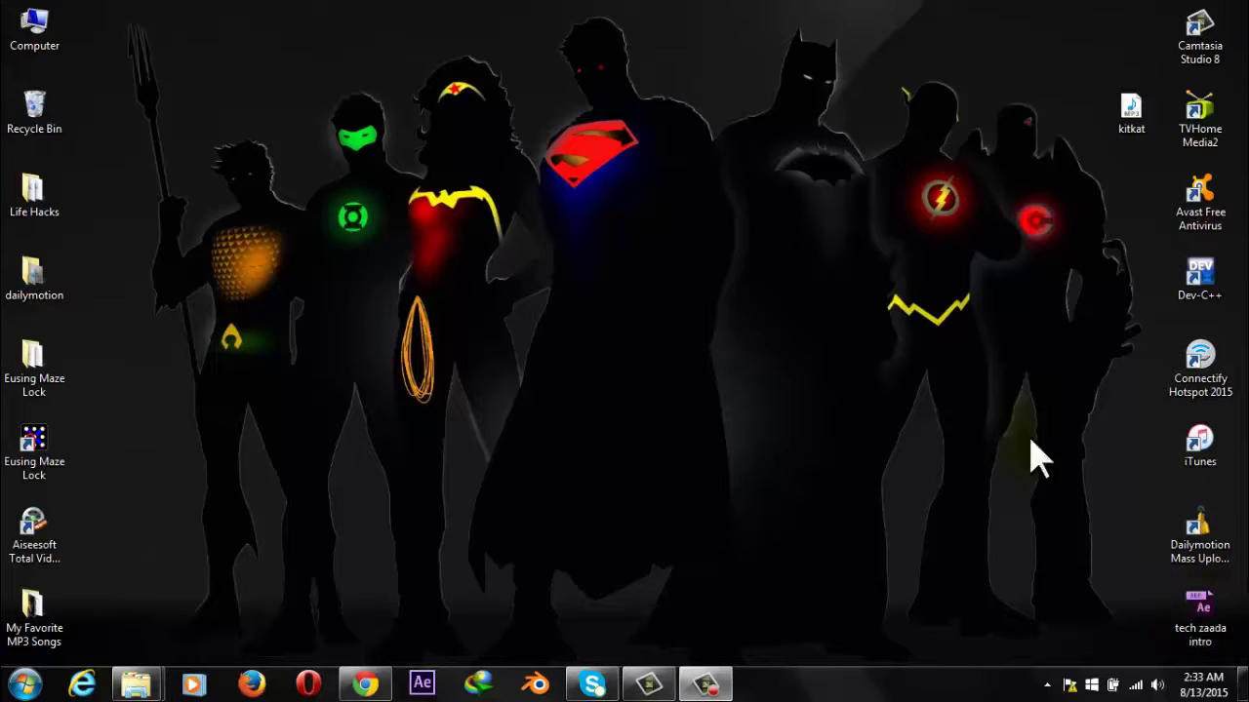
Refresh the desktop several times and dismiss the colour scheme performance warning
right_click(854, 283)
click(911, 334)
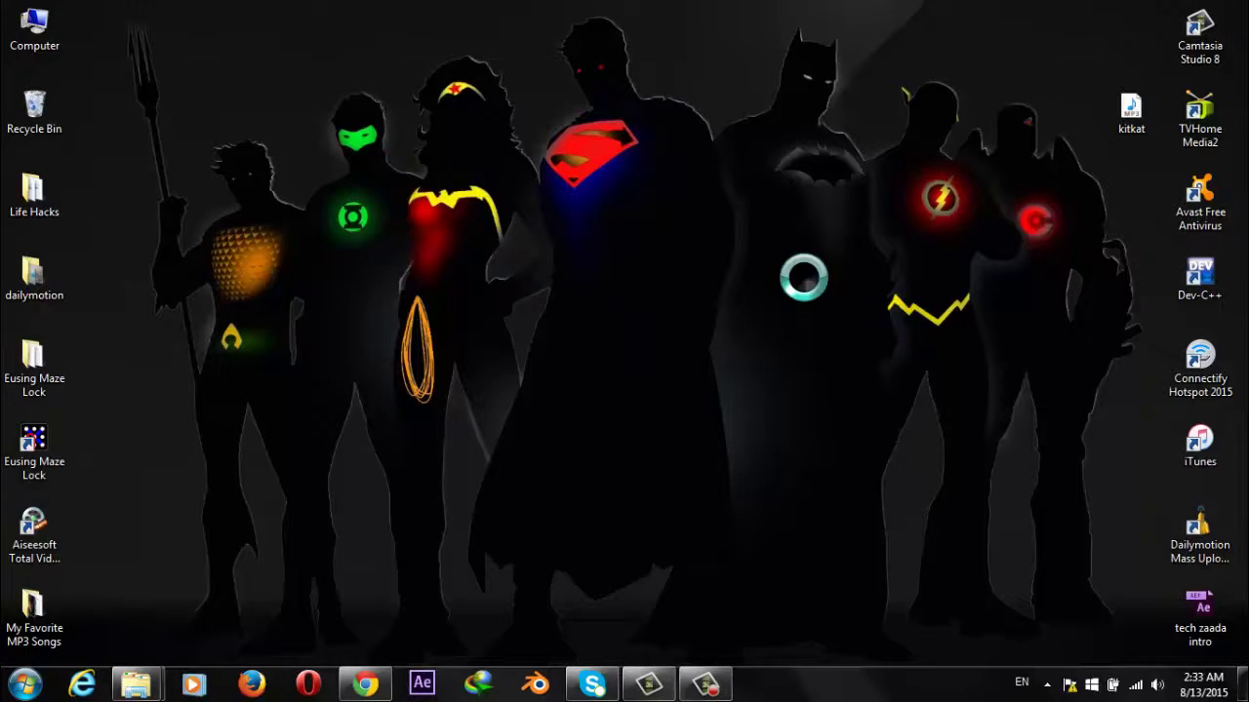
right_click(806, 280)
click(864, 329)
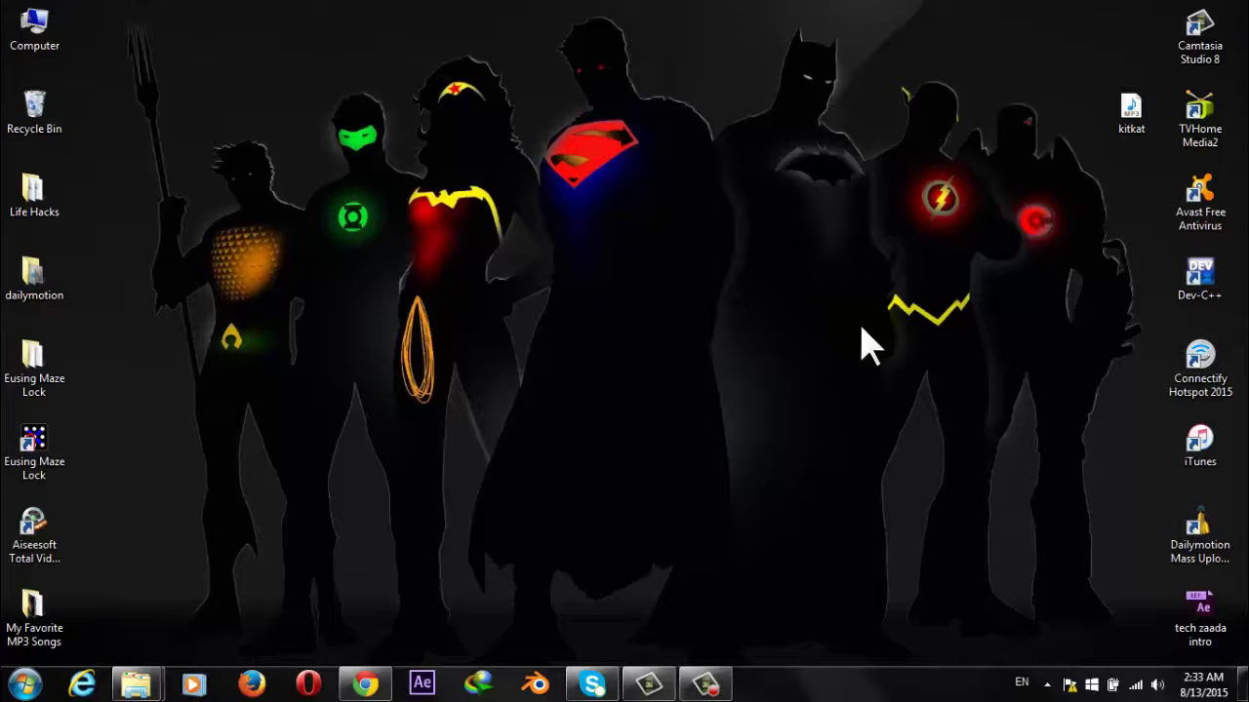
right_click(845, 288)
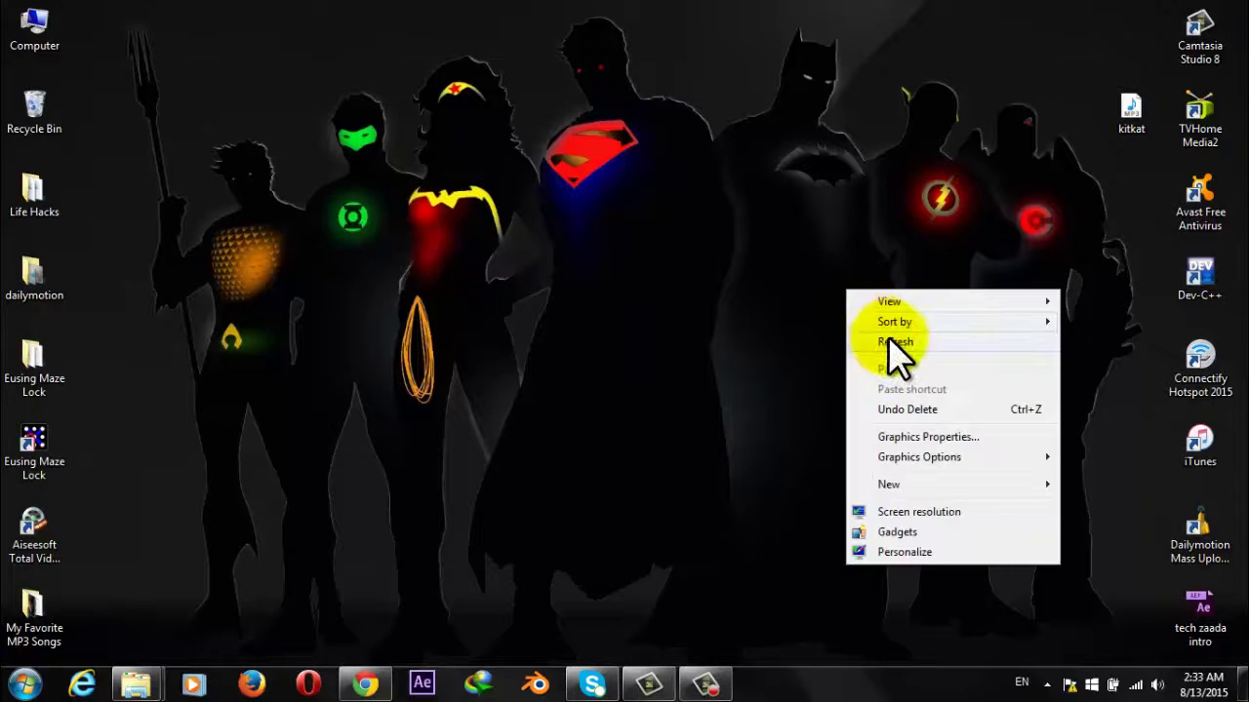
click(905, 341)
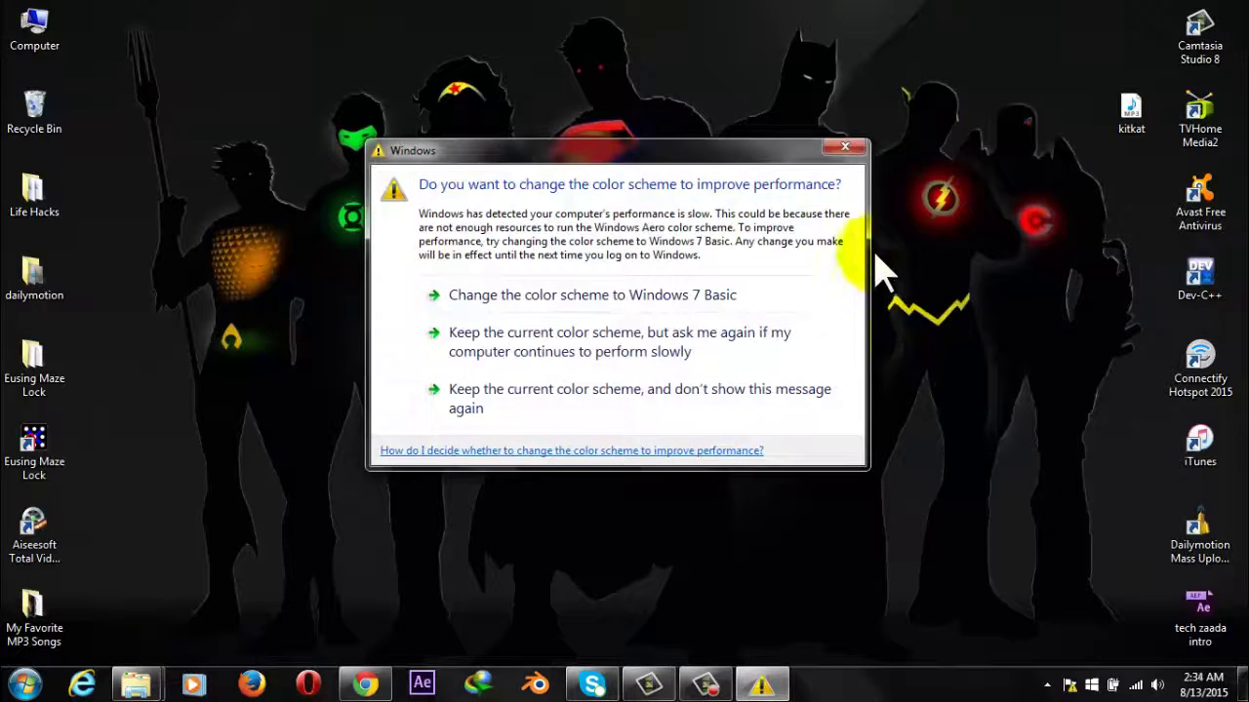
click(845, 150)
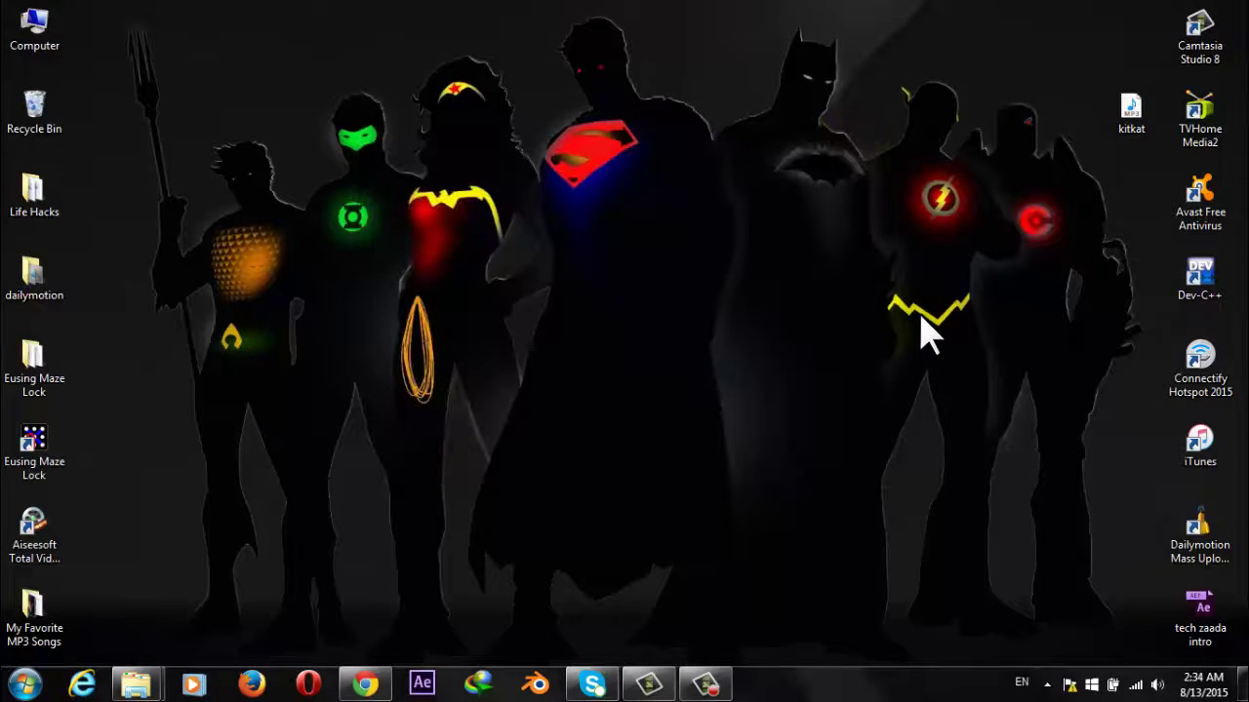
right_click(832, 289)
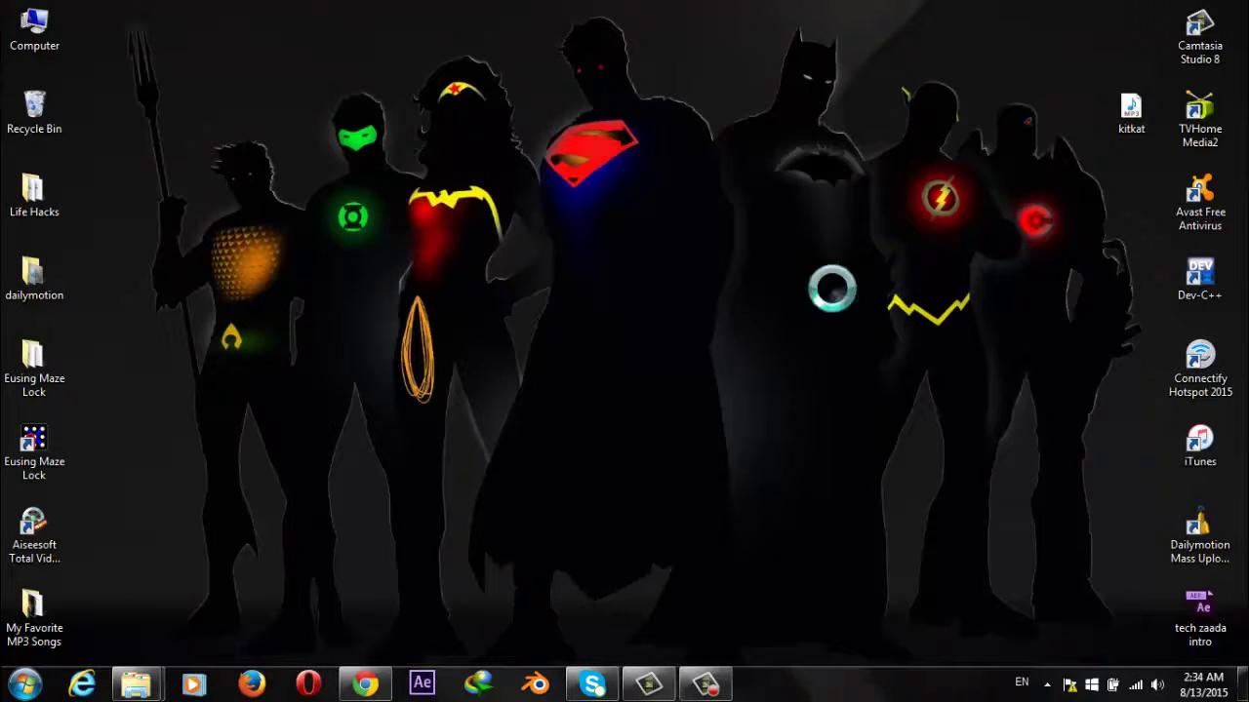
click(893, 342)
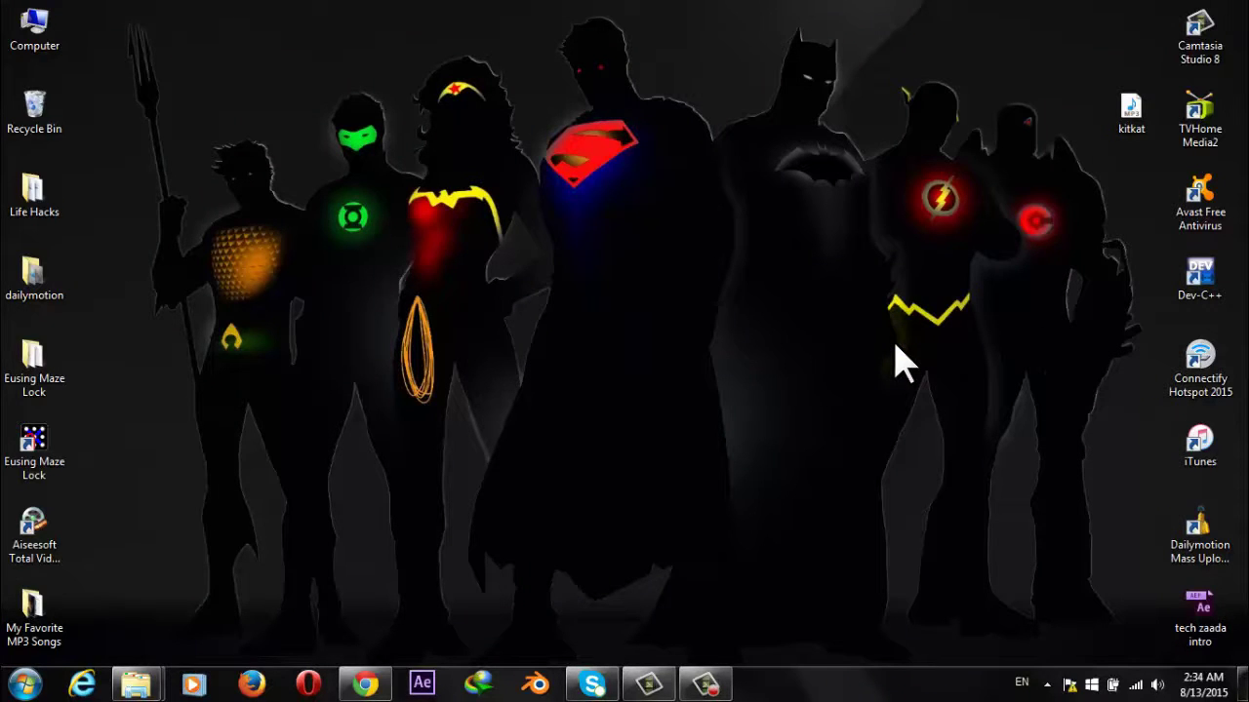
In Control Panel's Folder Options, uncheck 'Hide extensions for known file types' and apply
key(super)
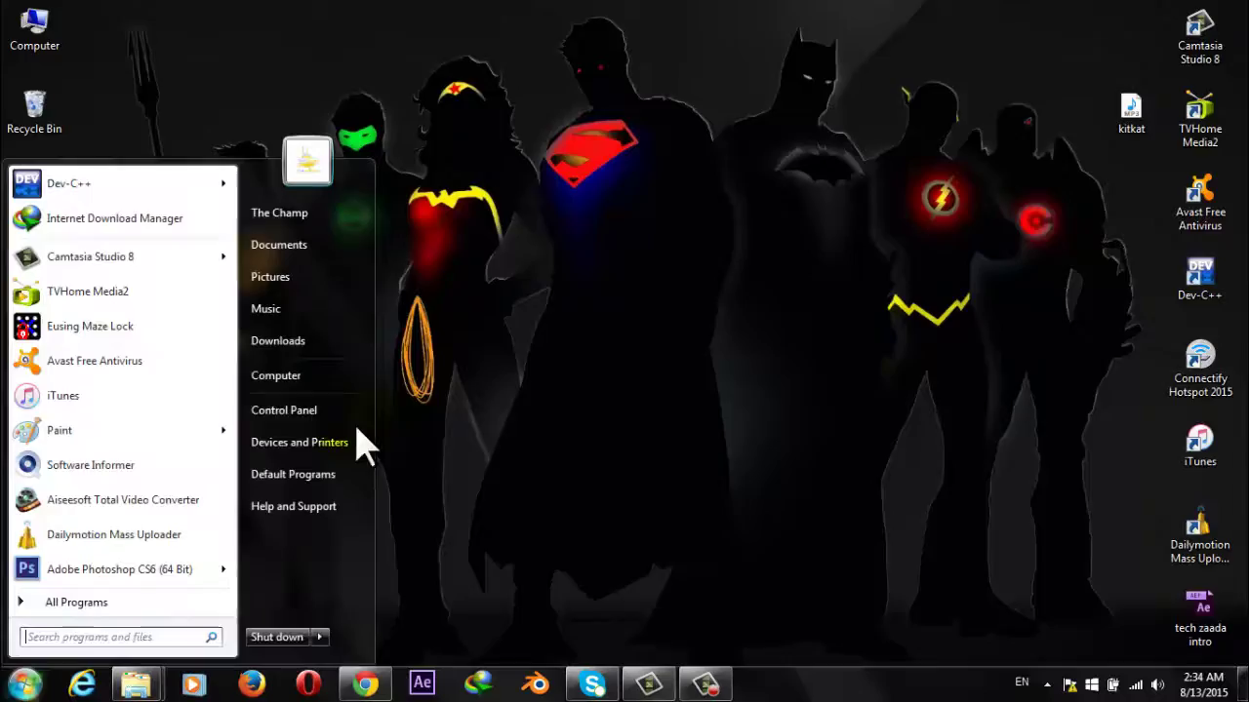
click(292, 410)
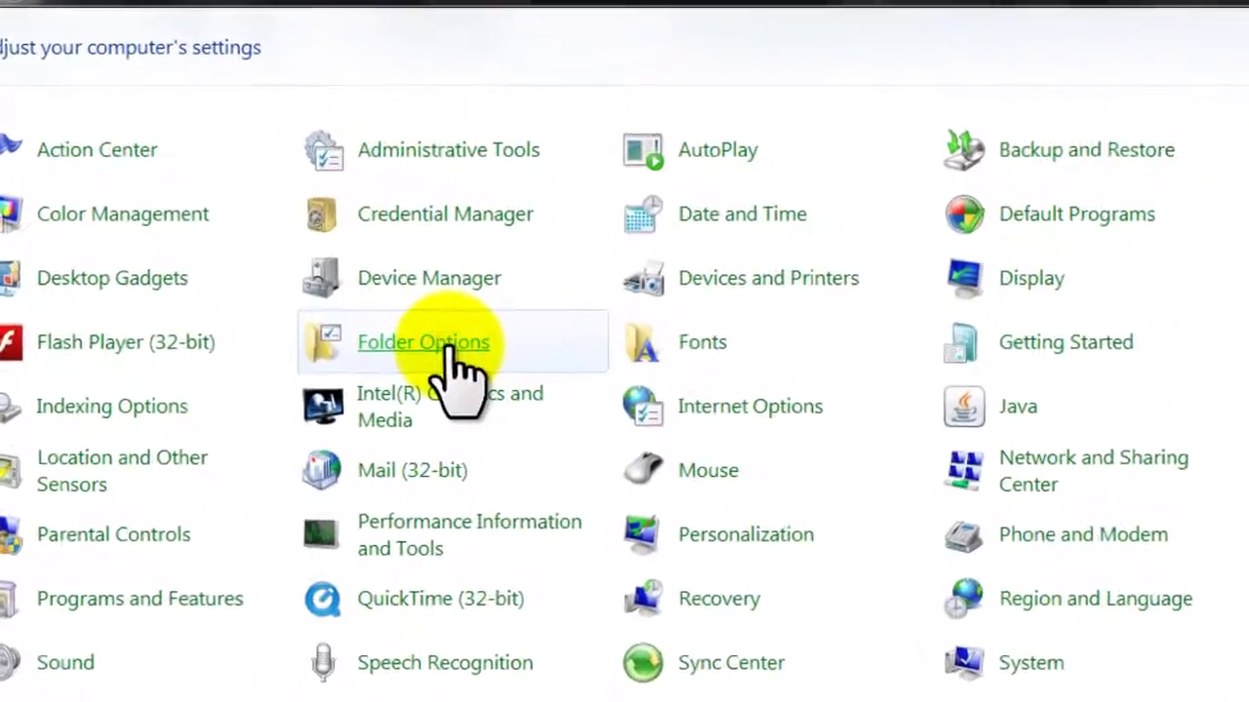
click(363, 308)
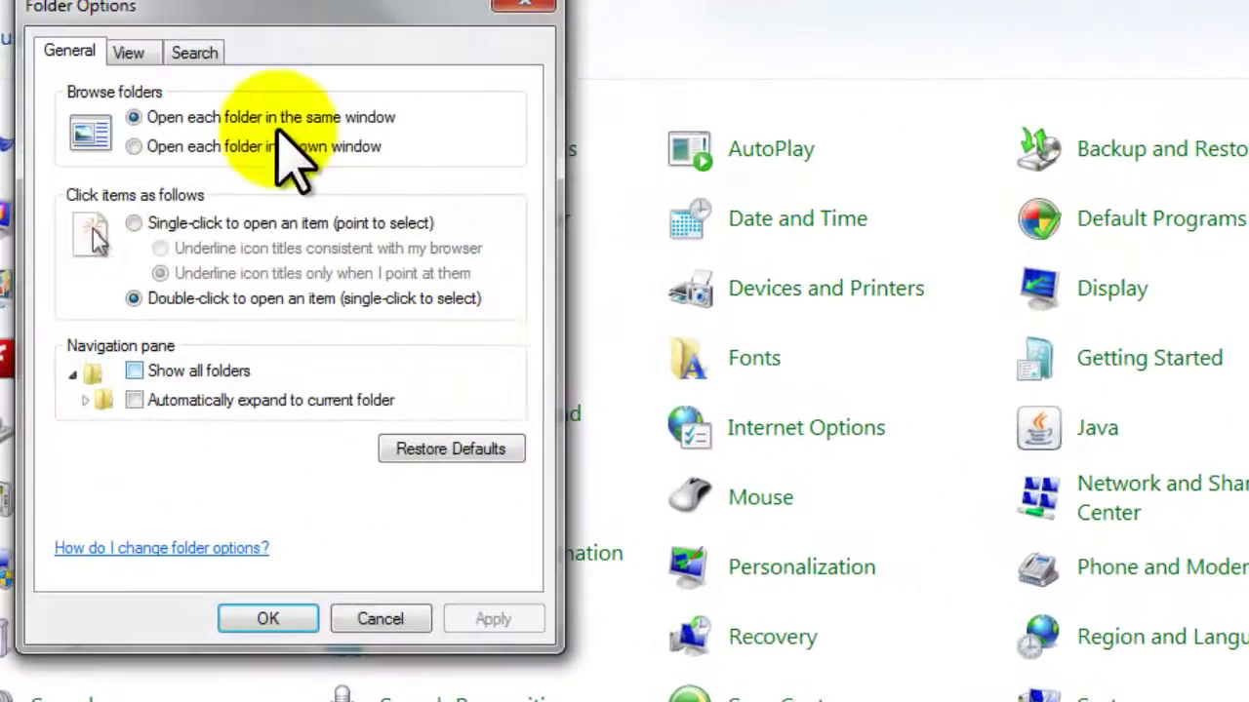
mouse_move(334, 22)
mouse_down()
mouse_move(705, 98)
mouse_move(657, 62)
mouse_up()
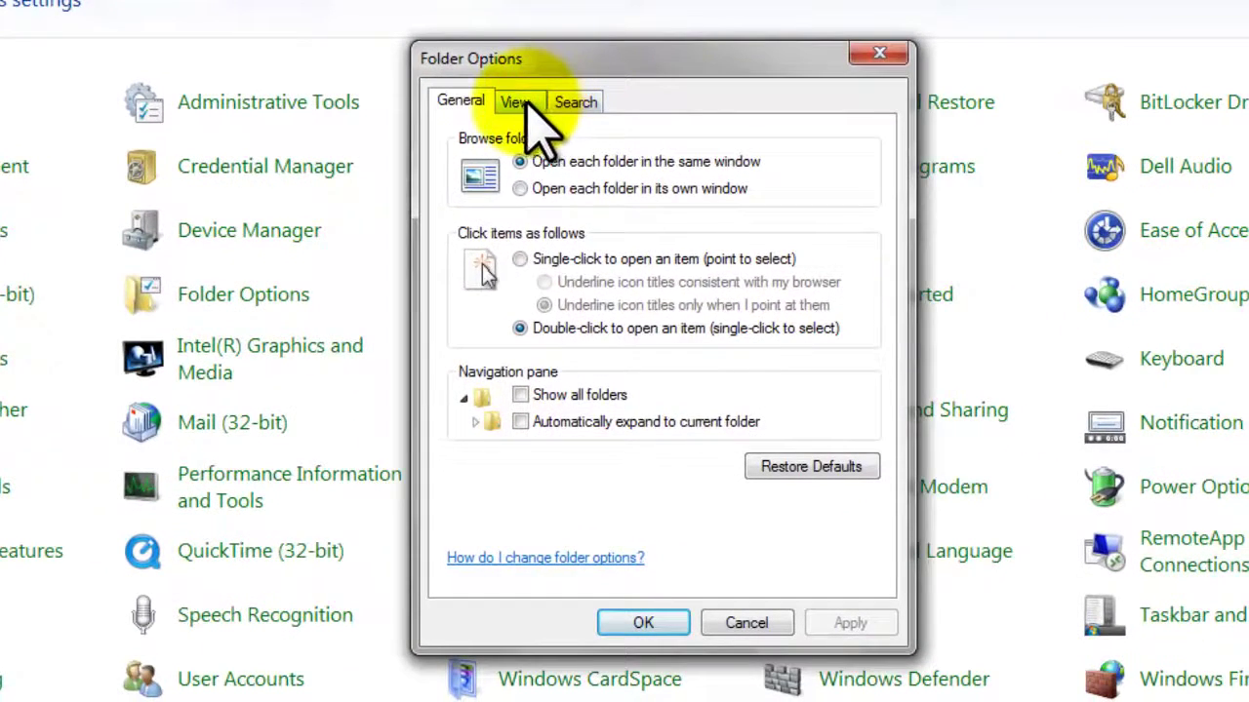
click(517, 98)
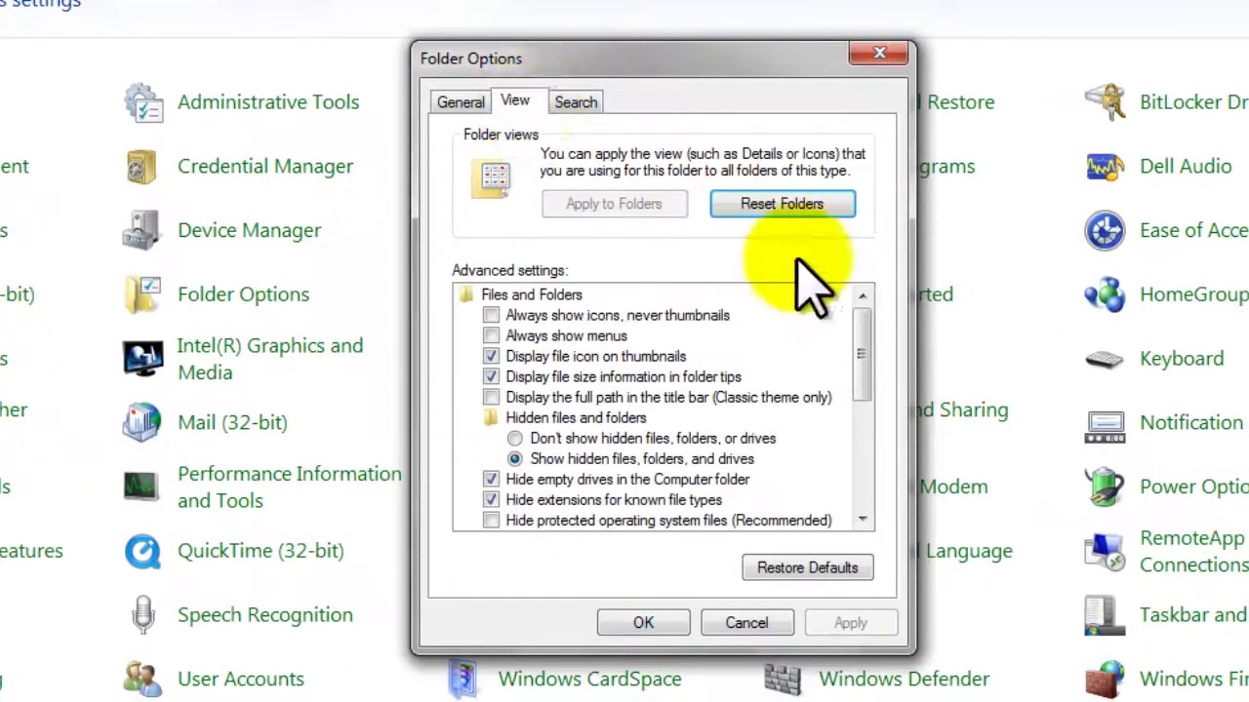
drag(865, 351, 867, 385)
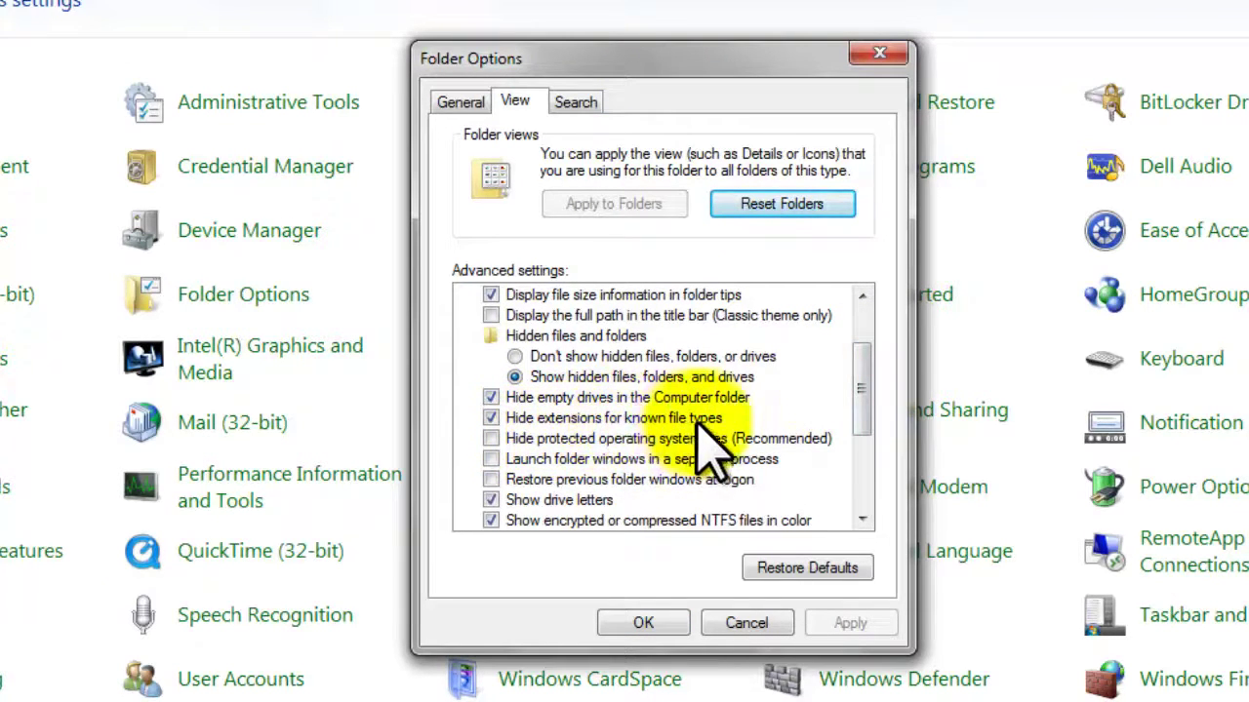
click(491, 418)
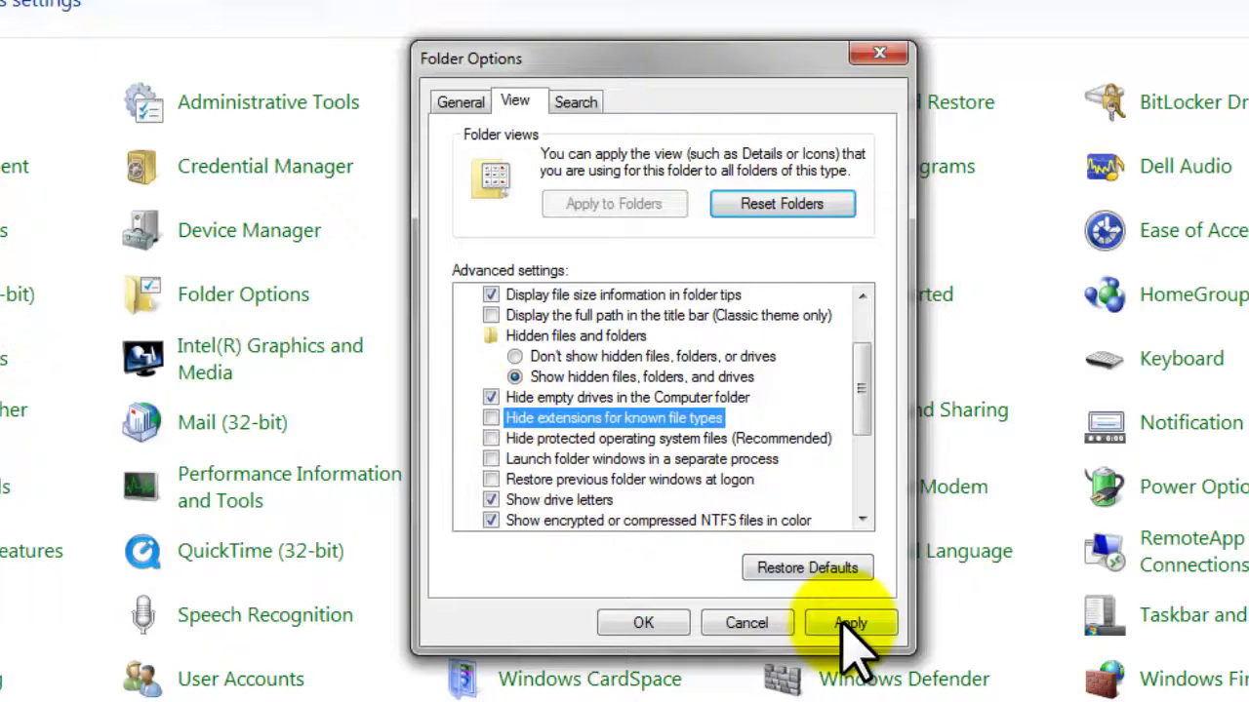
click(849, 624)
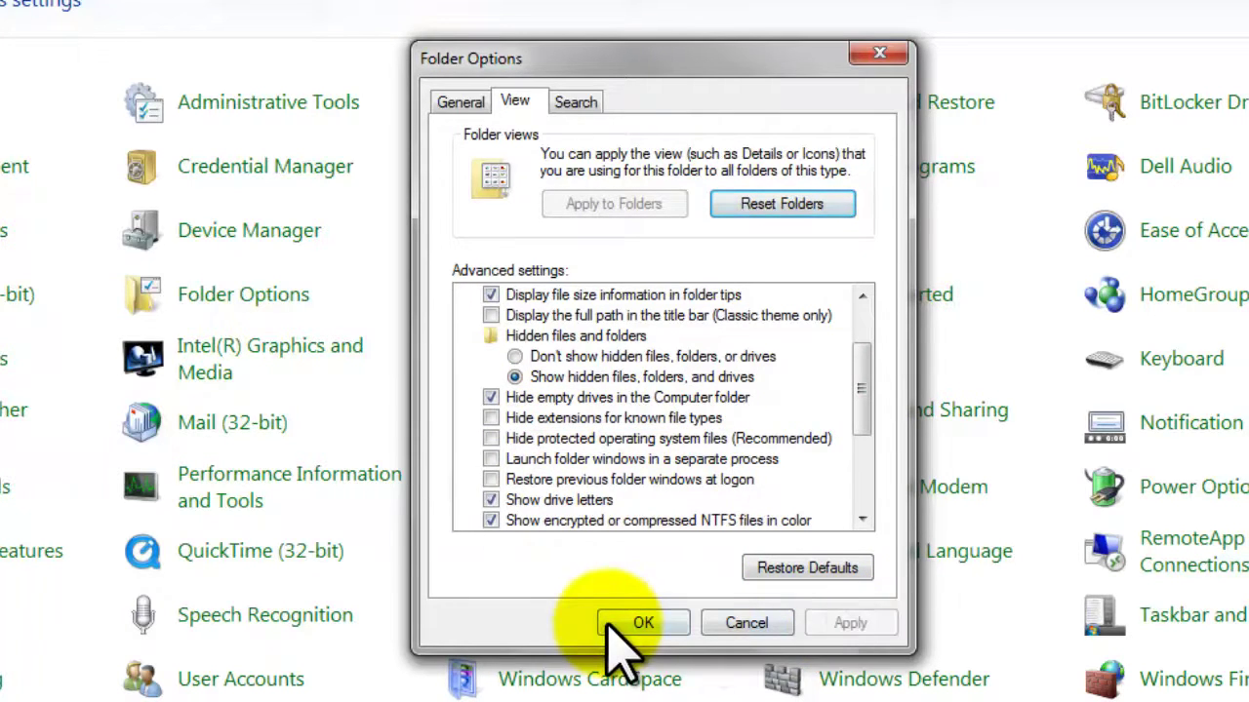
click(644, 624)
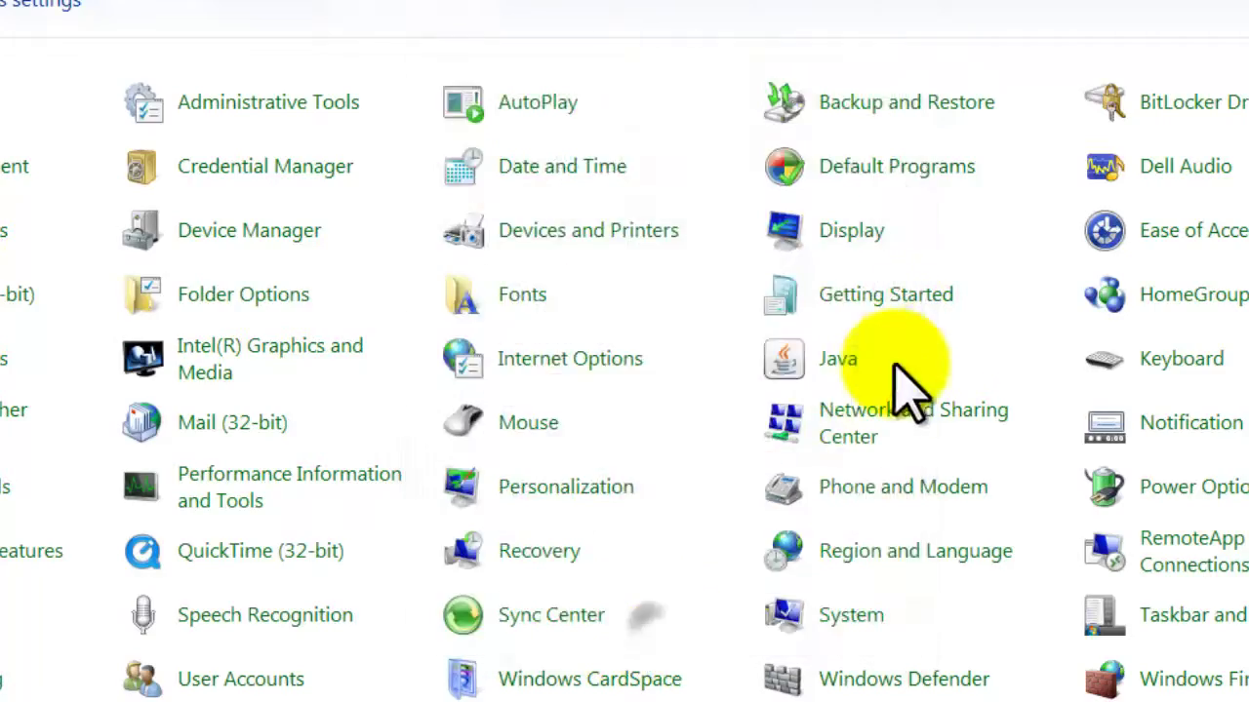
Close Control Panel, launch iTunes and add a new empty playlist named 'Ringtone'
click(1232, 10)
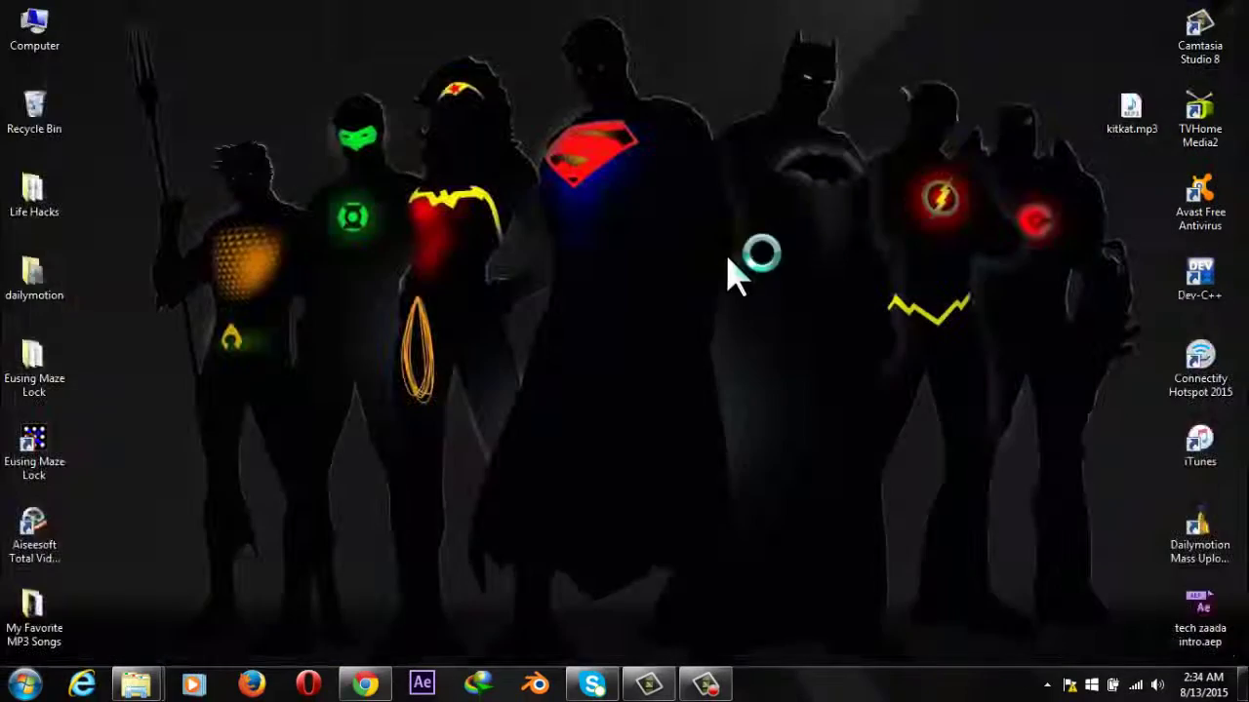
double_click(1214, 458)
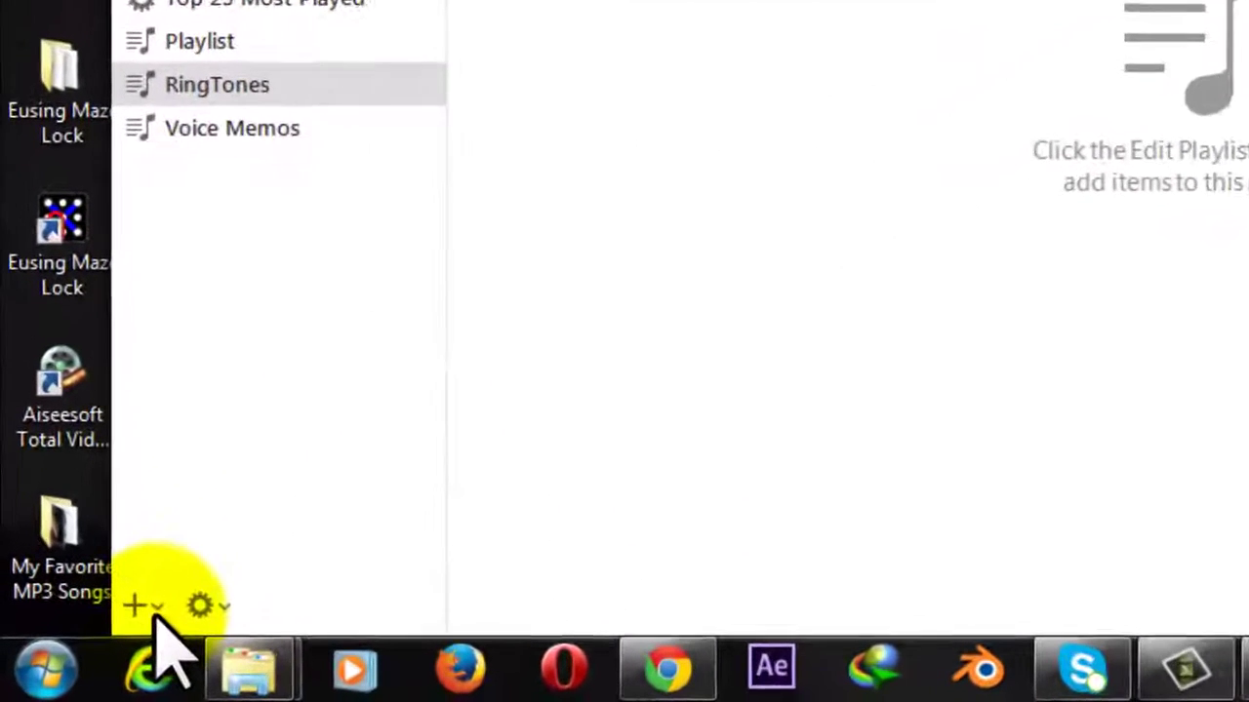
click(152, 609)
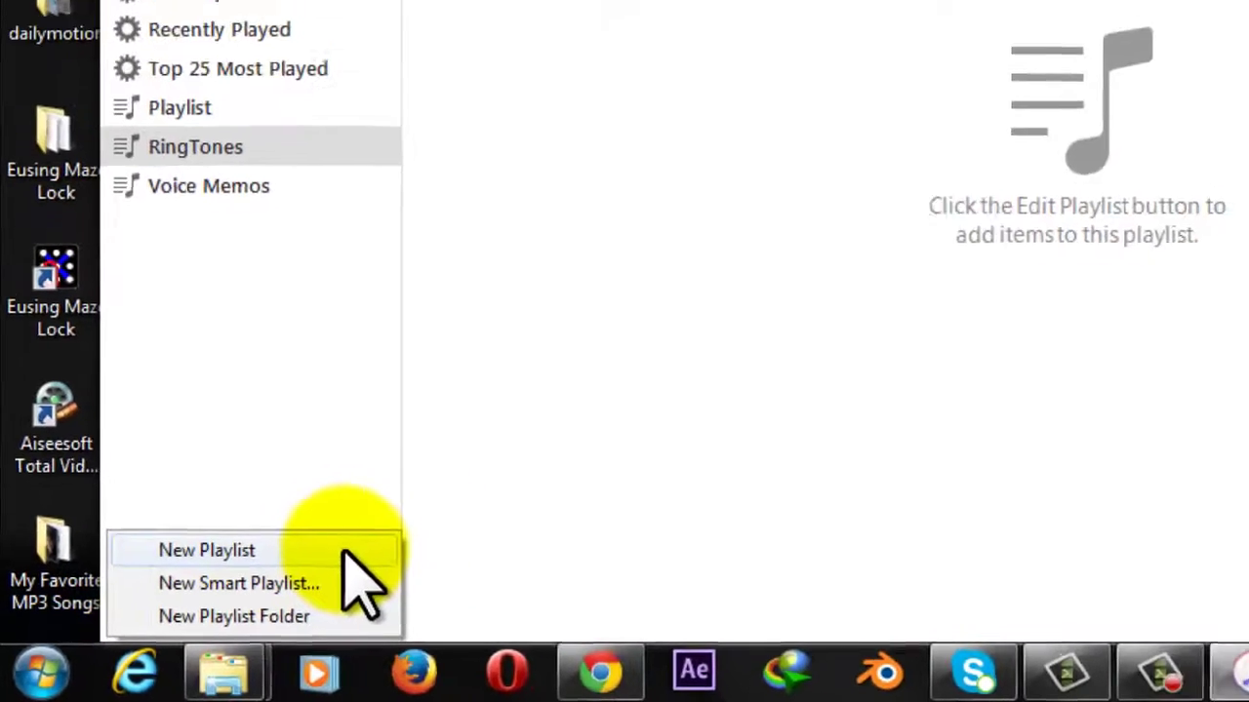
click(346, 551)
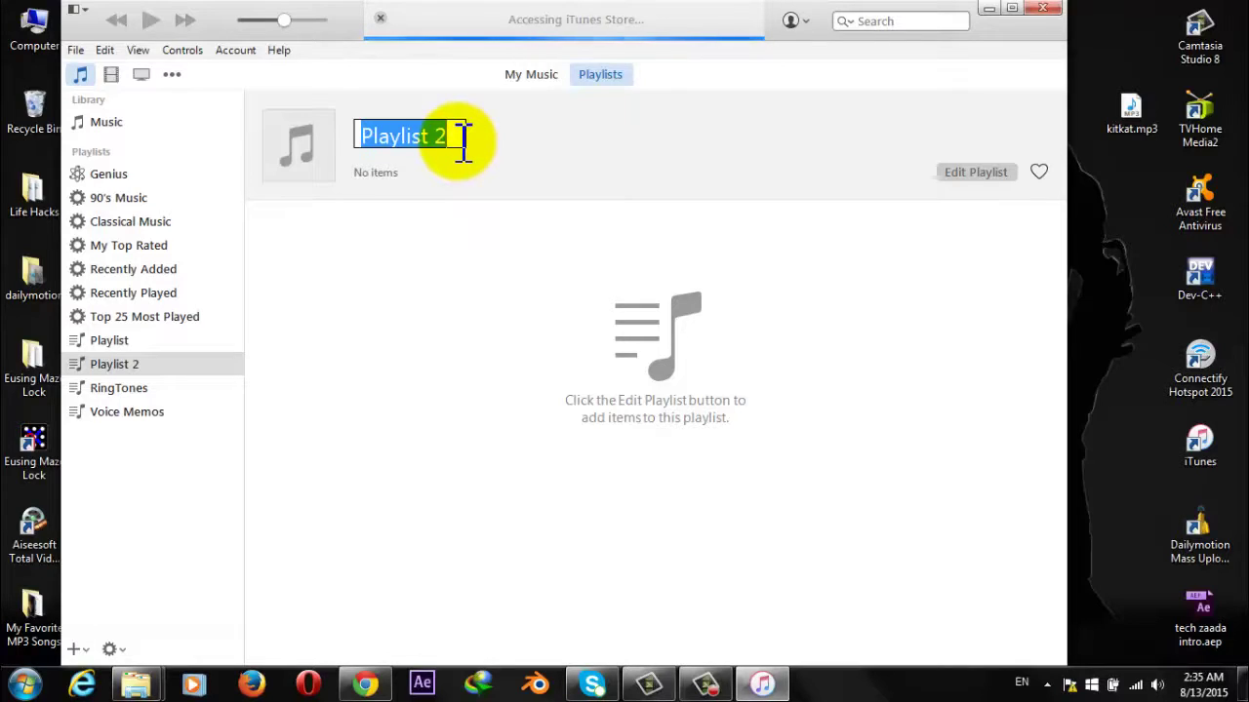
key(BackSpace)
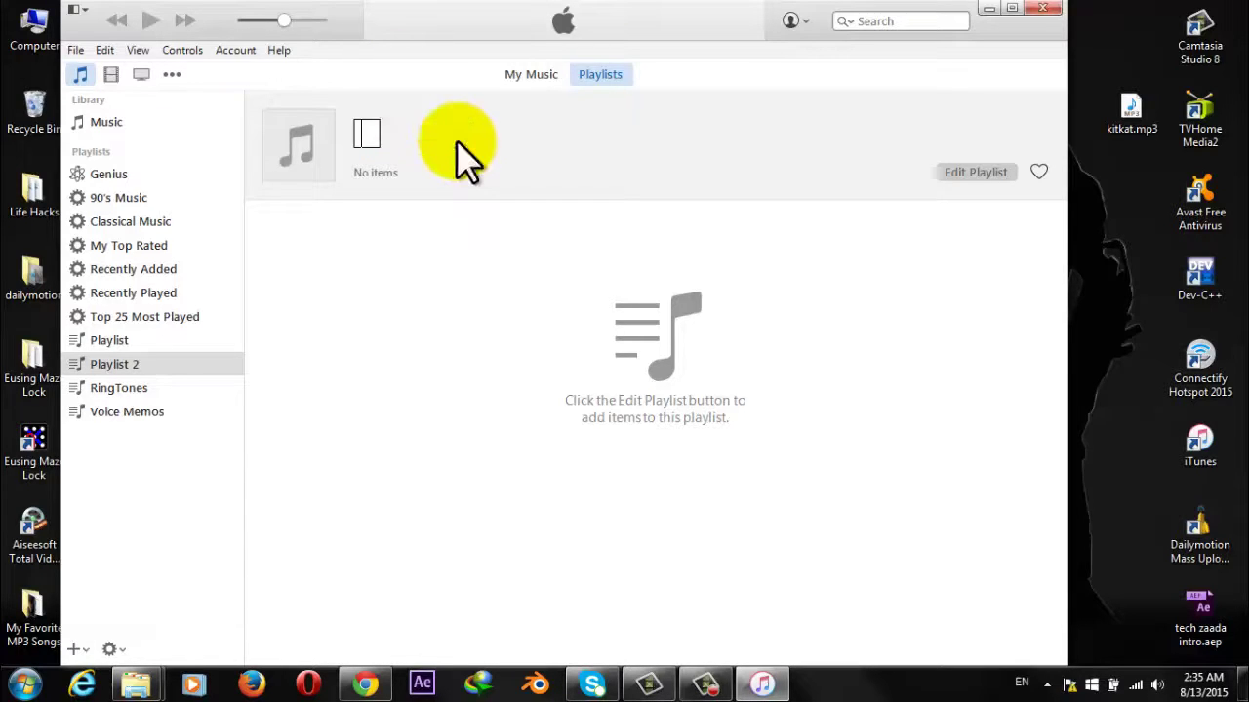
text(Rin)
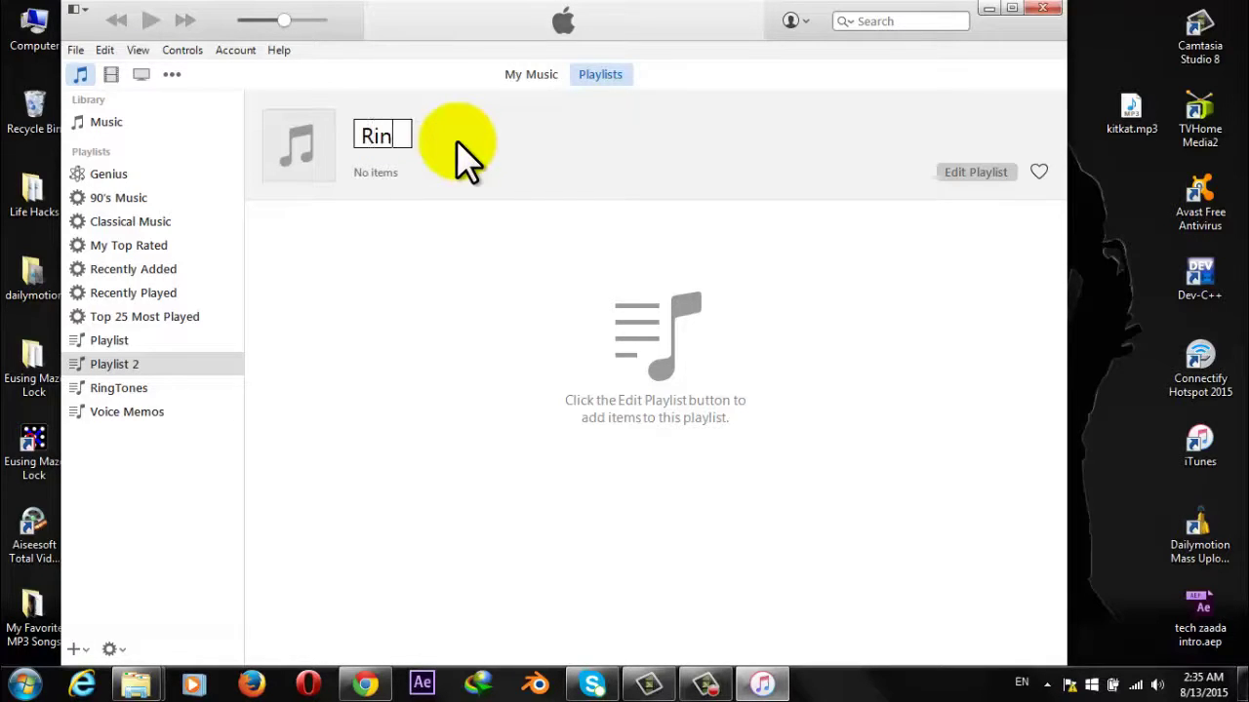
text(gtone)
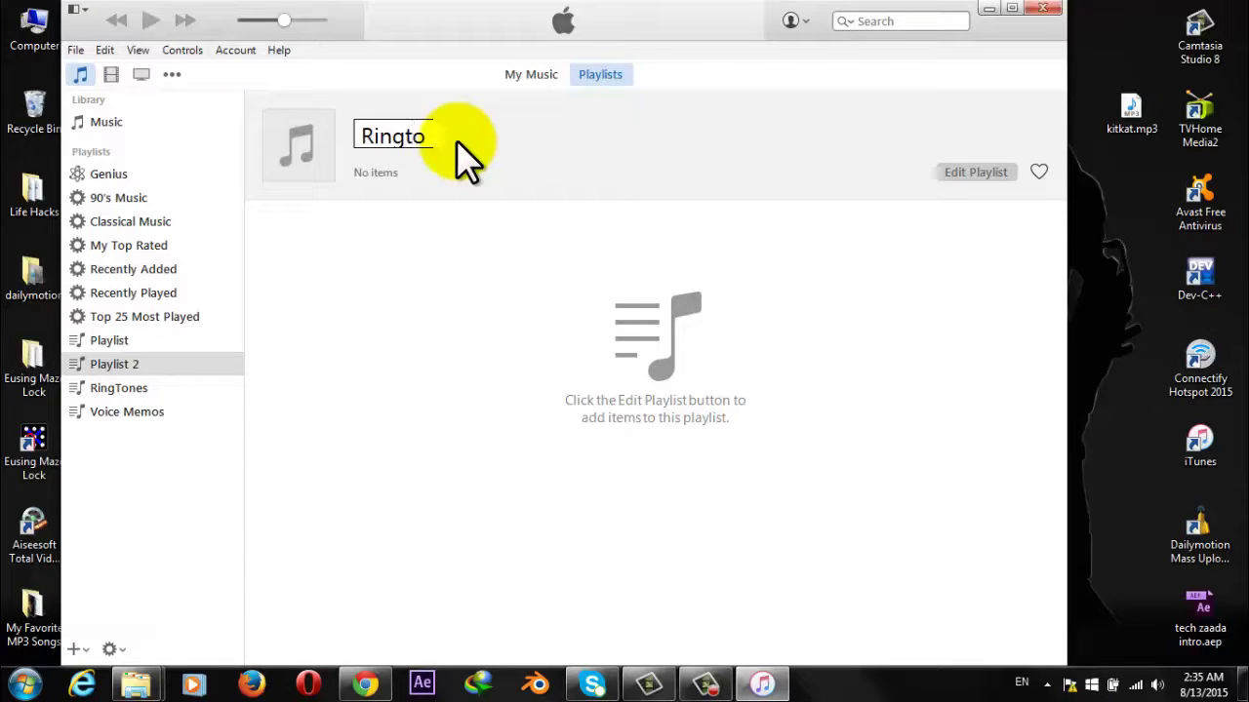
click(438, 265)
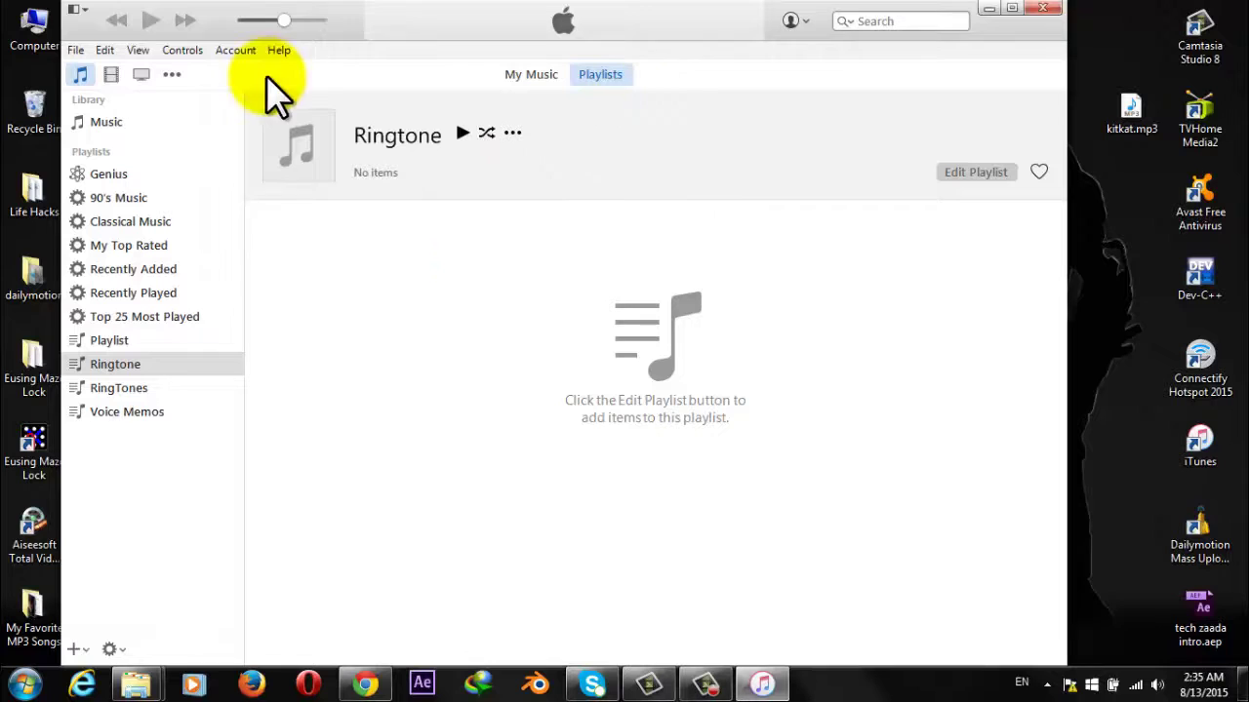
Drag kitkat.mp3 from the desktop into the Ringtone playlist and select the kitkat row
mouse_move(337, 32)
mouse_down()
mouse_move(307, 33)
mouse_move(332, 32)
mouse_up()
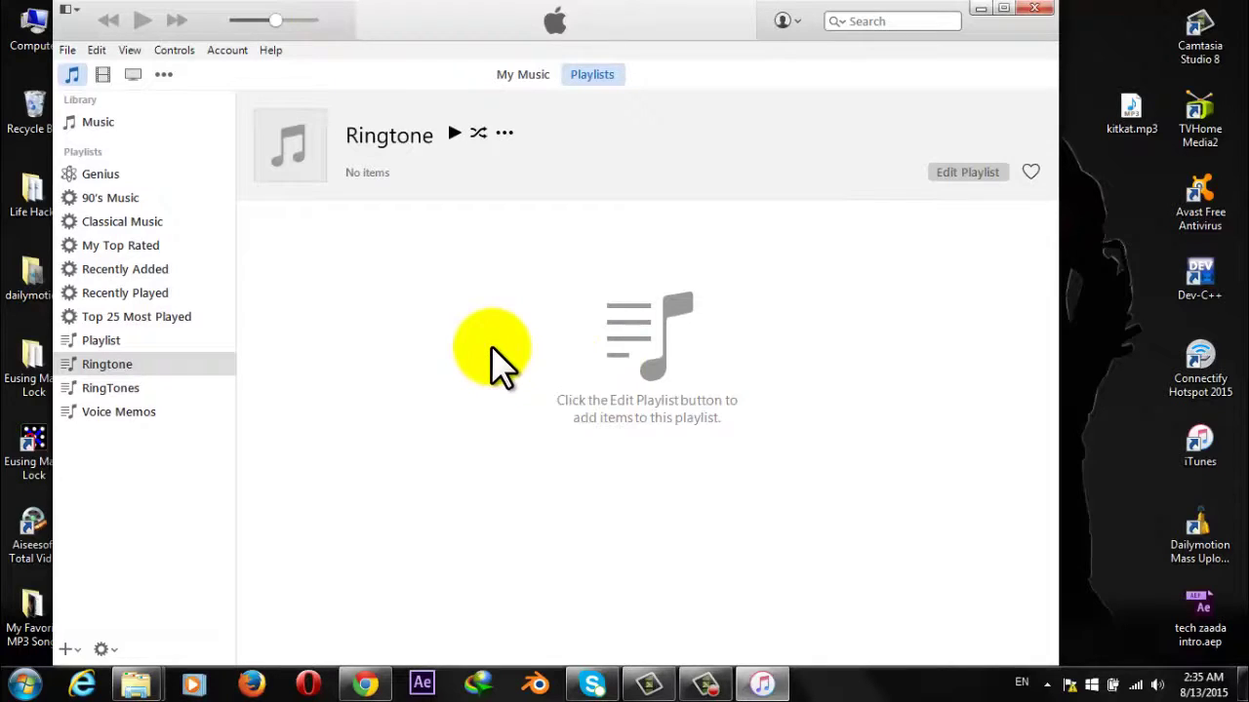
click(1135, 120)
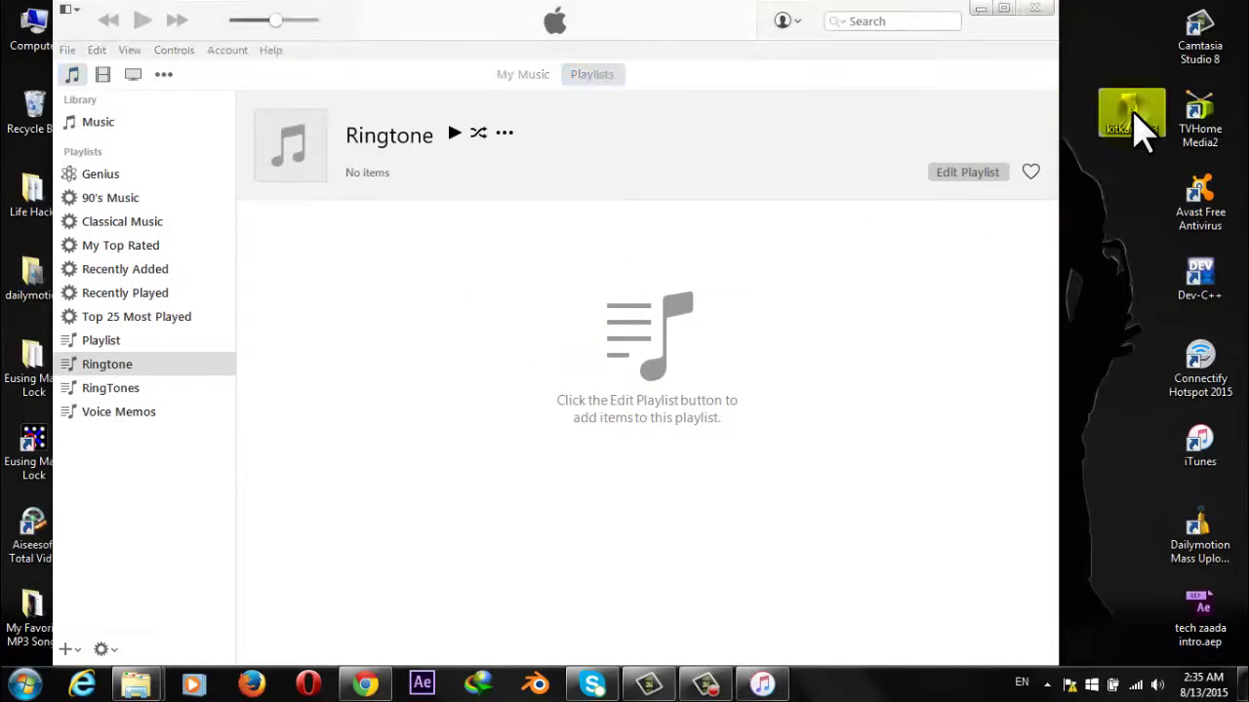
mouse_move(1130, 124)
mouse_down()
mouse_move(1128, 139)
mouse_move(1129, 115)
mouse_up()
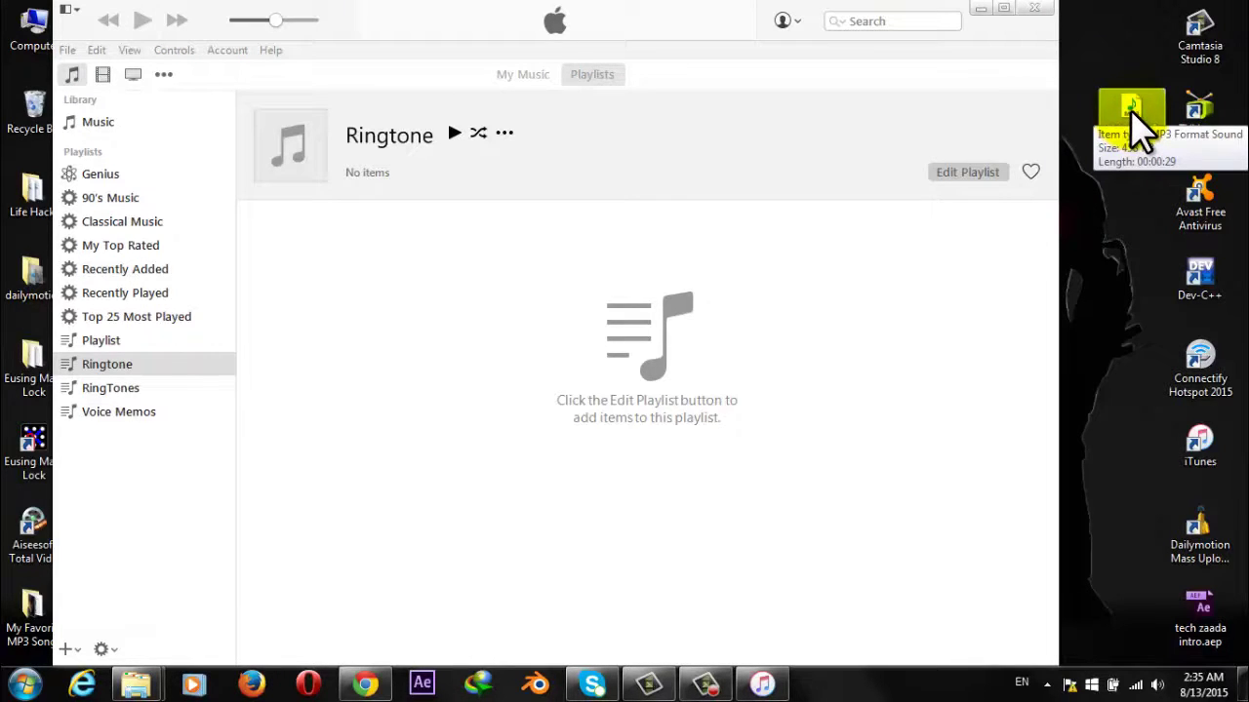
mouse_move(1131, 126)
mouse_down()
mouse_move(887, 354)
mouse_move(502, 366)
mouse_move(468, 329)
mouse_move(463, 277)
mouse_up()
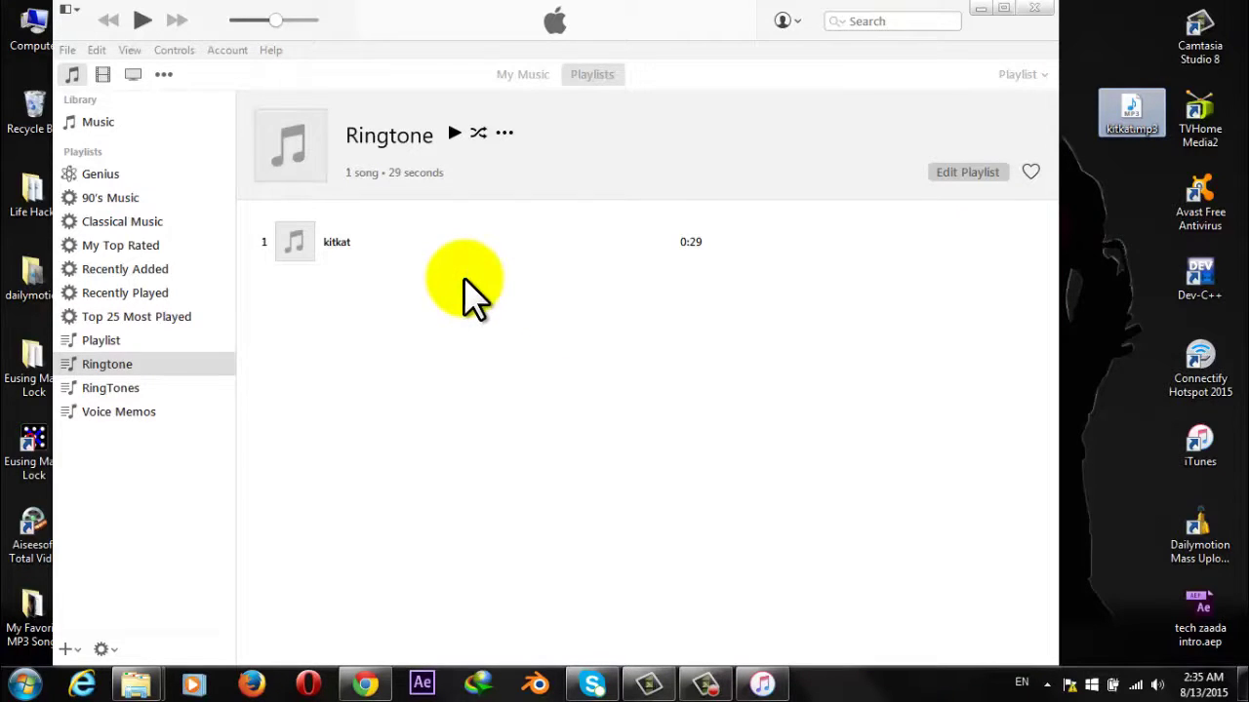
click(398, 251)
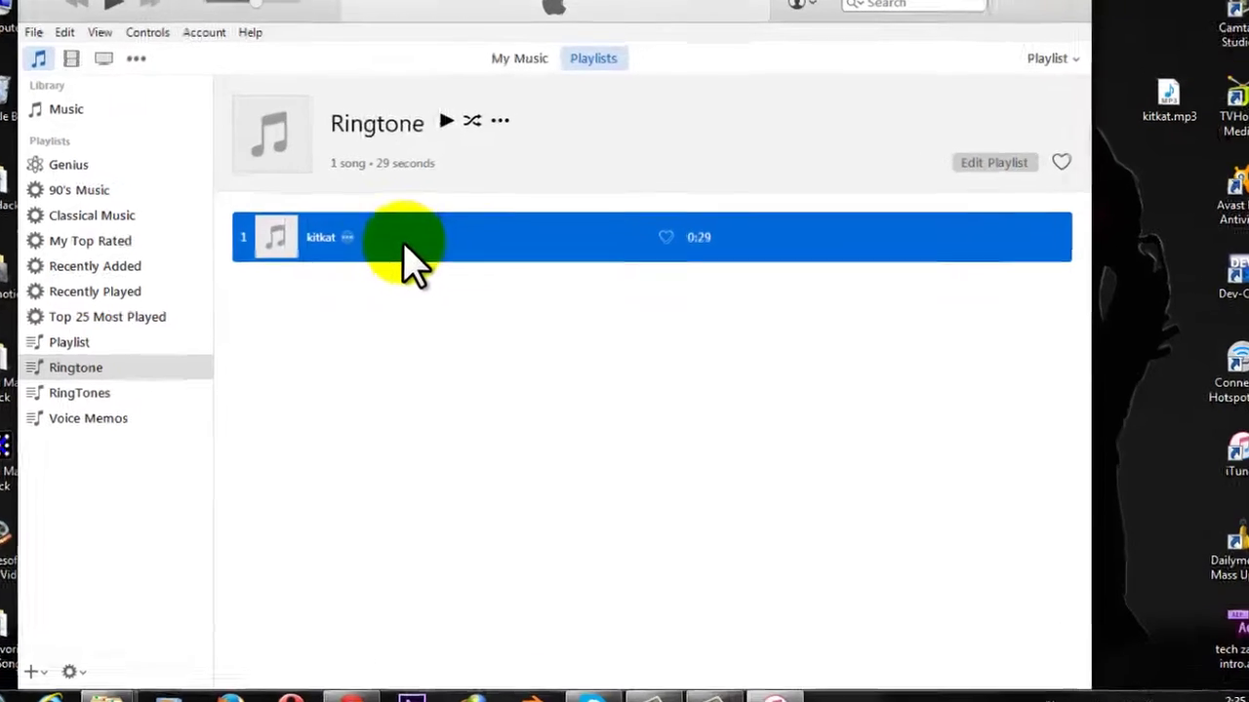
In kitkat's Get Info options, replace the 0:29 stop time with 25, keeping start at 0:00
right_click(416, 244)
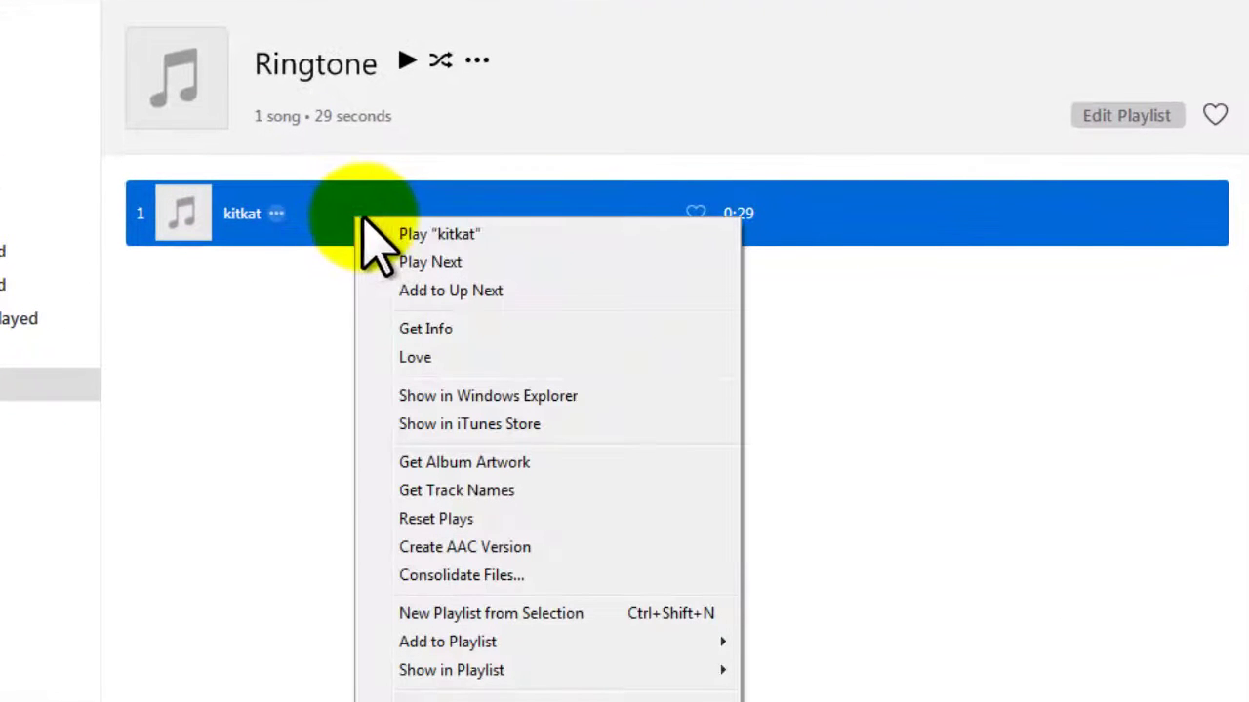
click(636, 332)
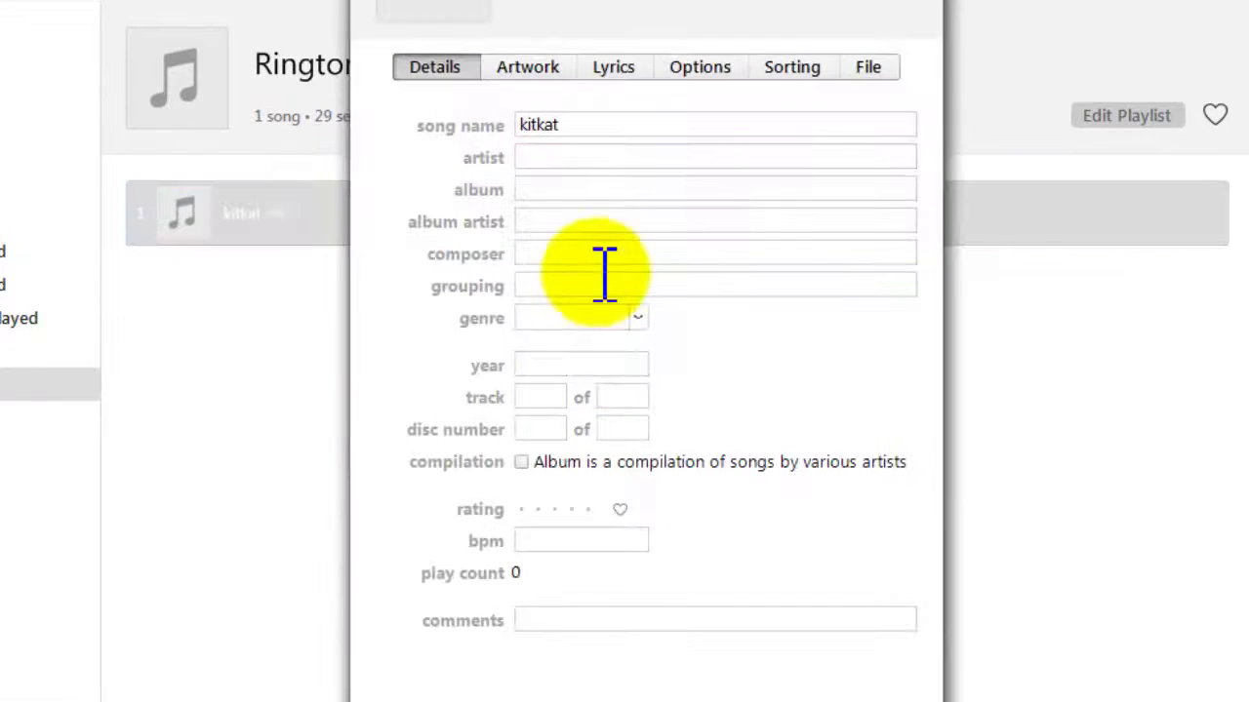
click(699, 67)
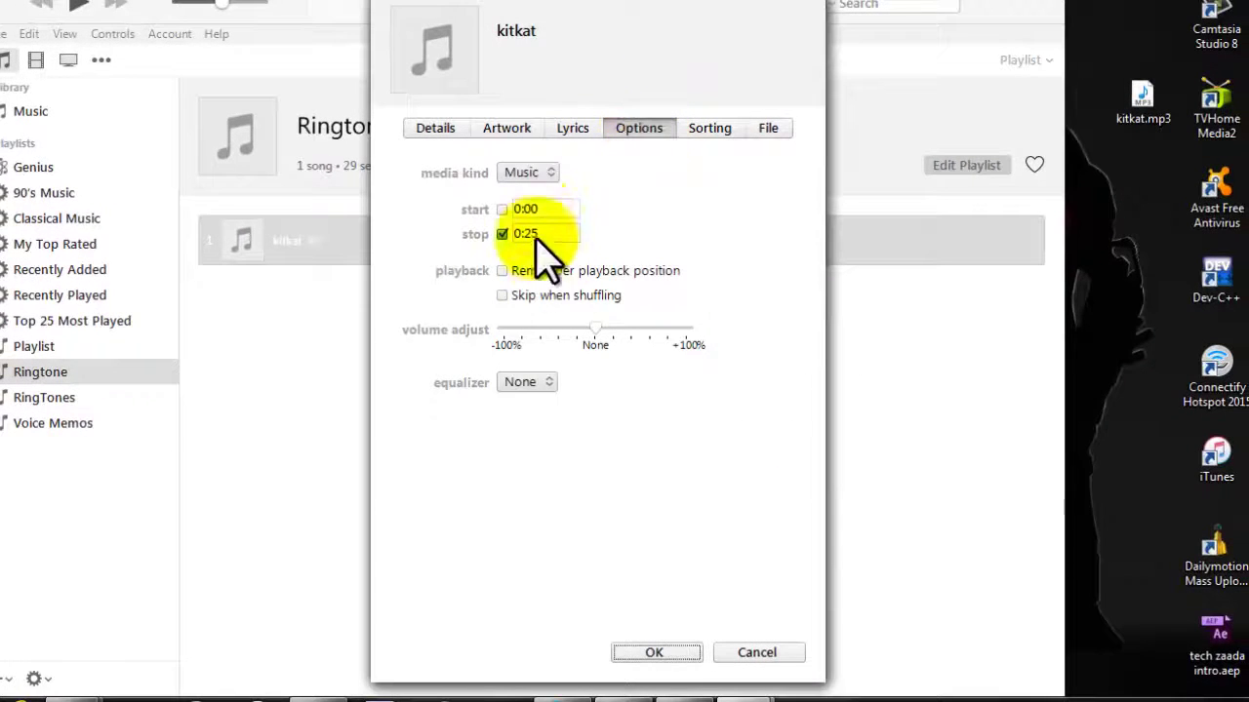
click(543, 209)
click(501, 233)
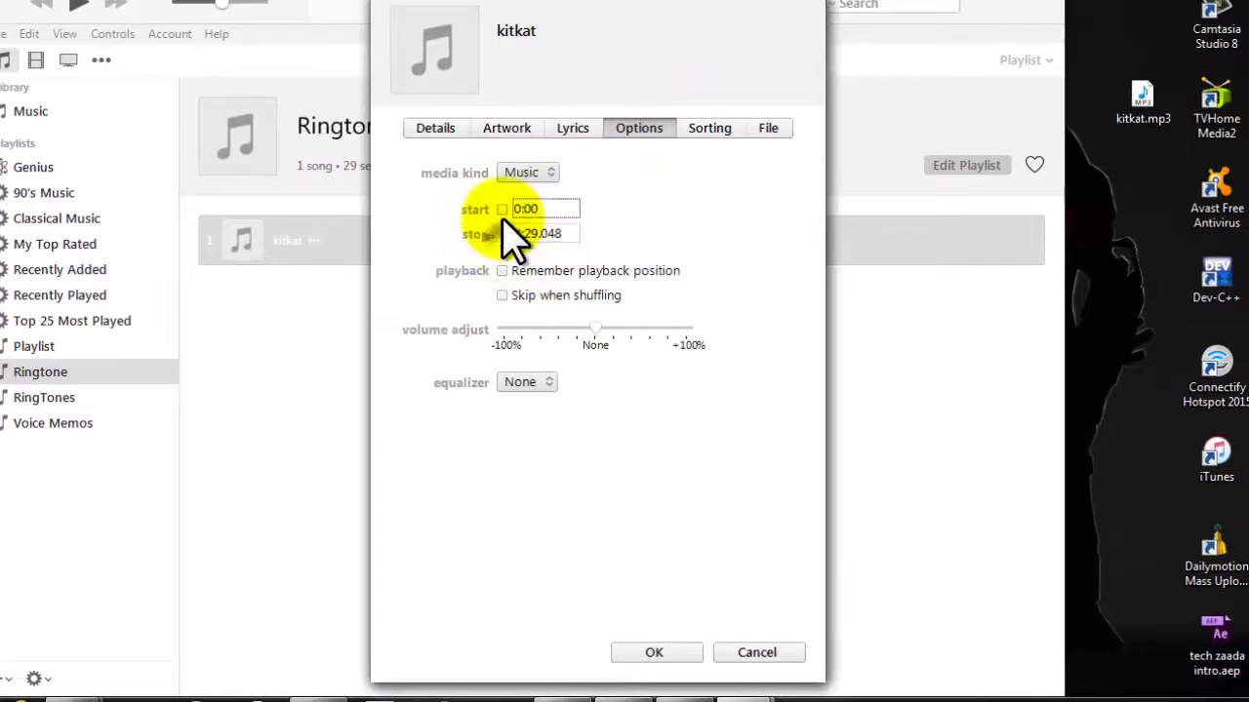
drag(558, 209, 516, 208)
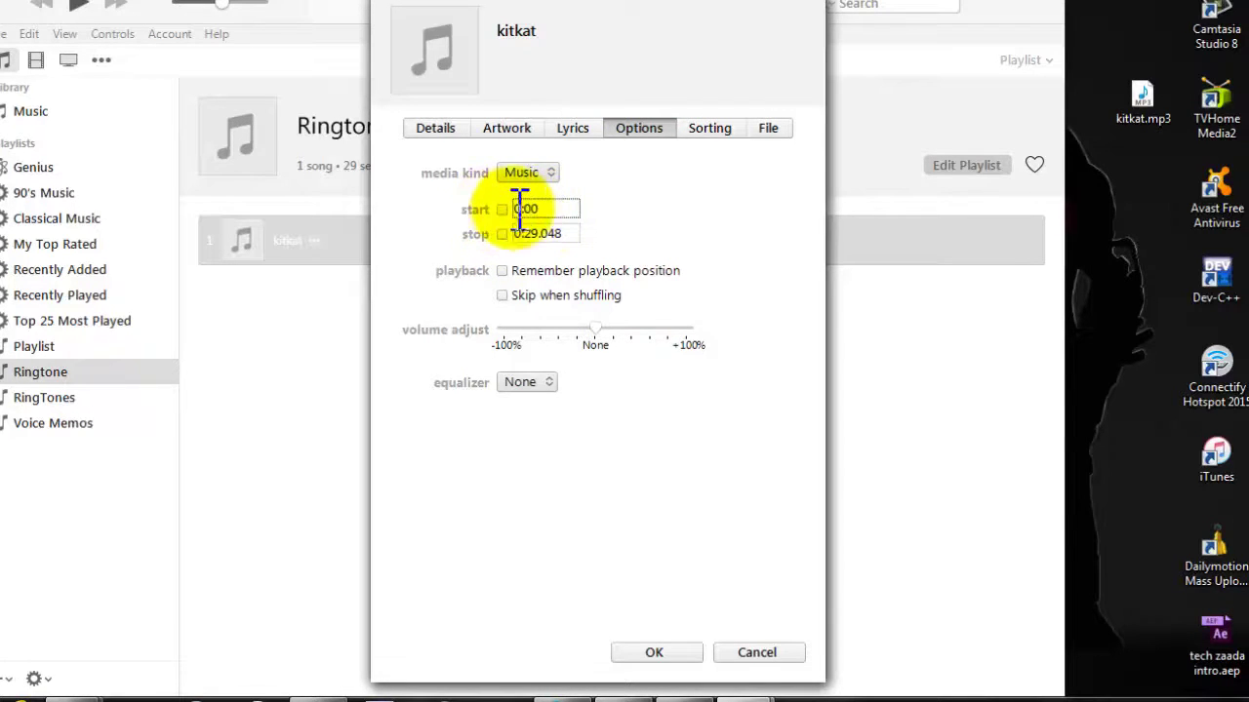
click(546, 234)
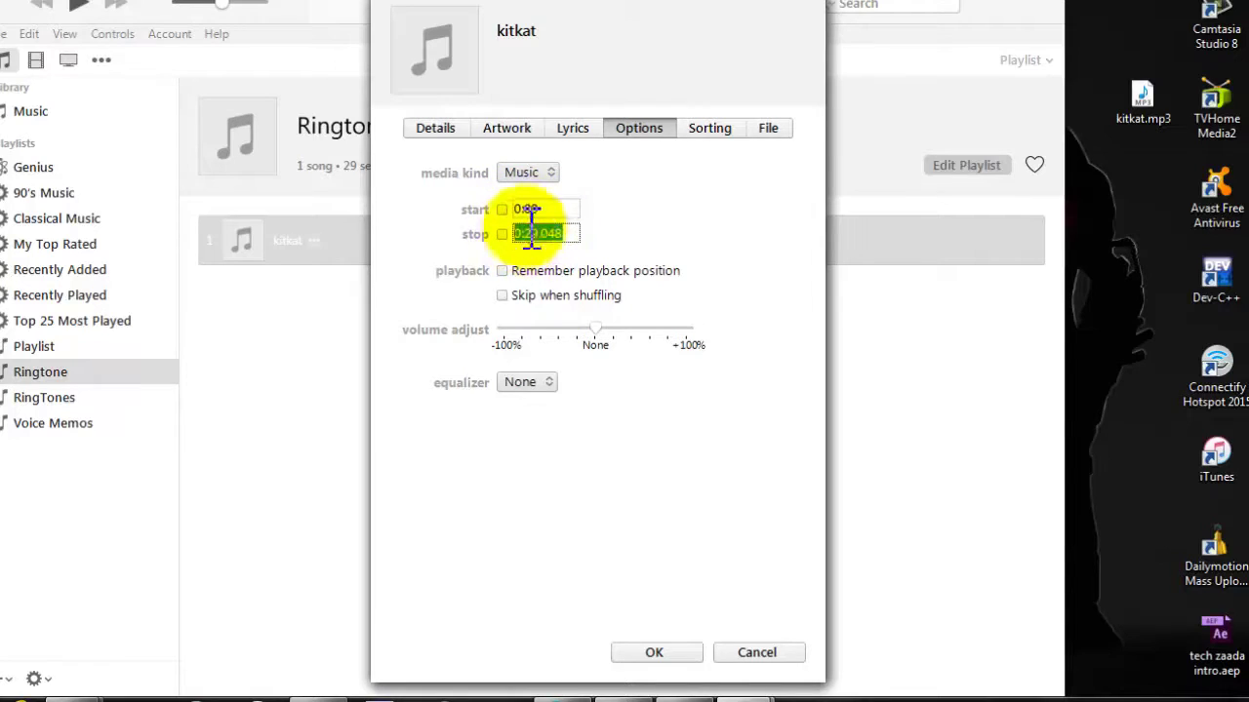
double_click(533, 231)
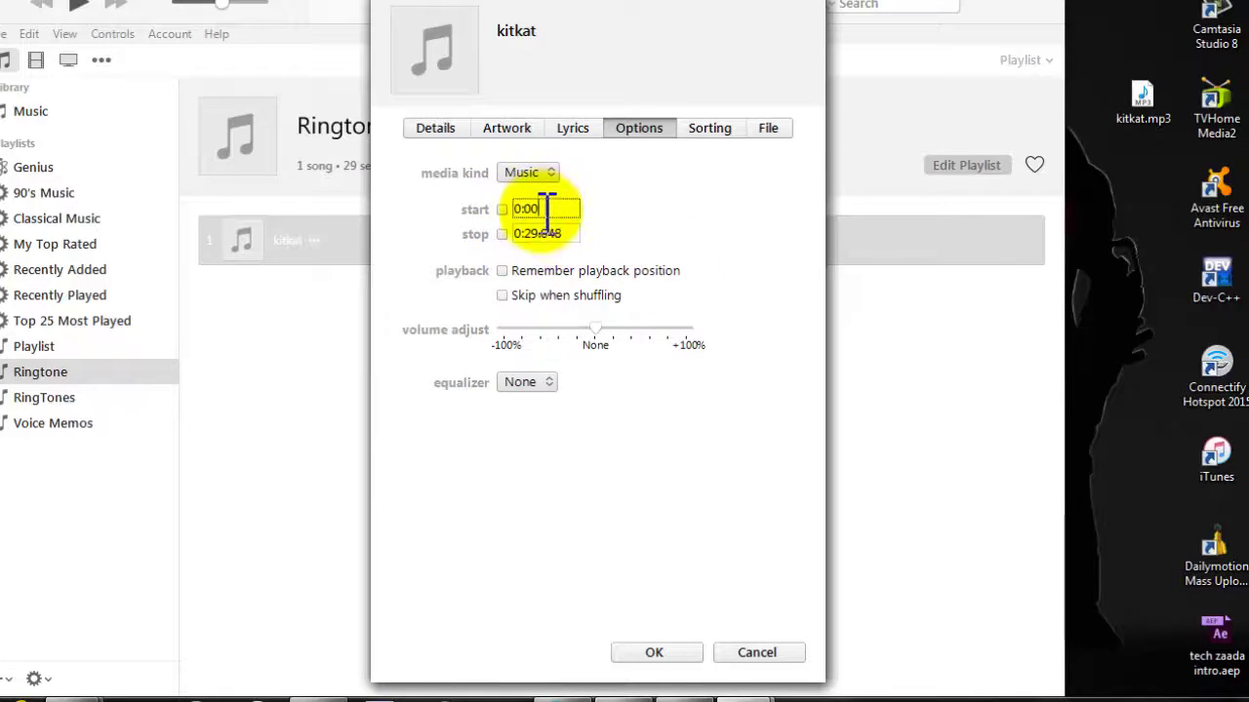
drag(546, 208, 524, 208)
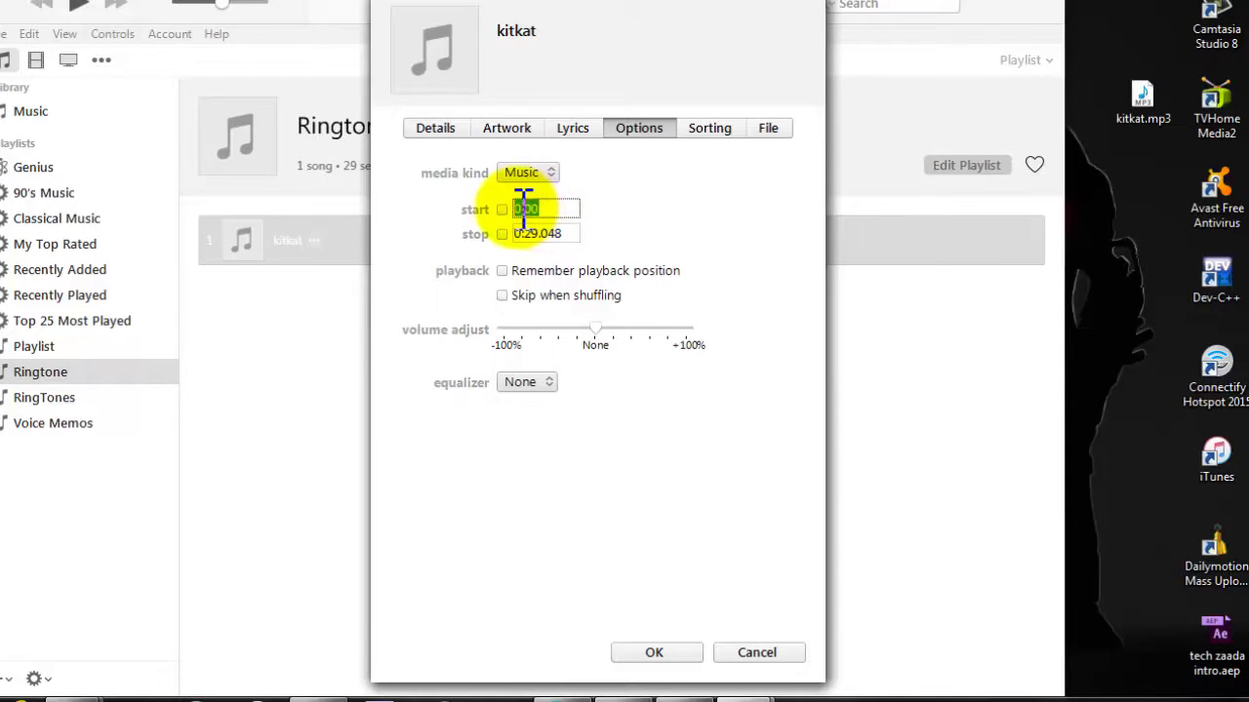
click(524, 208)
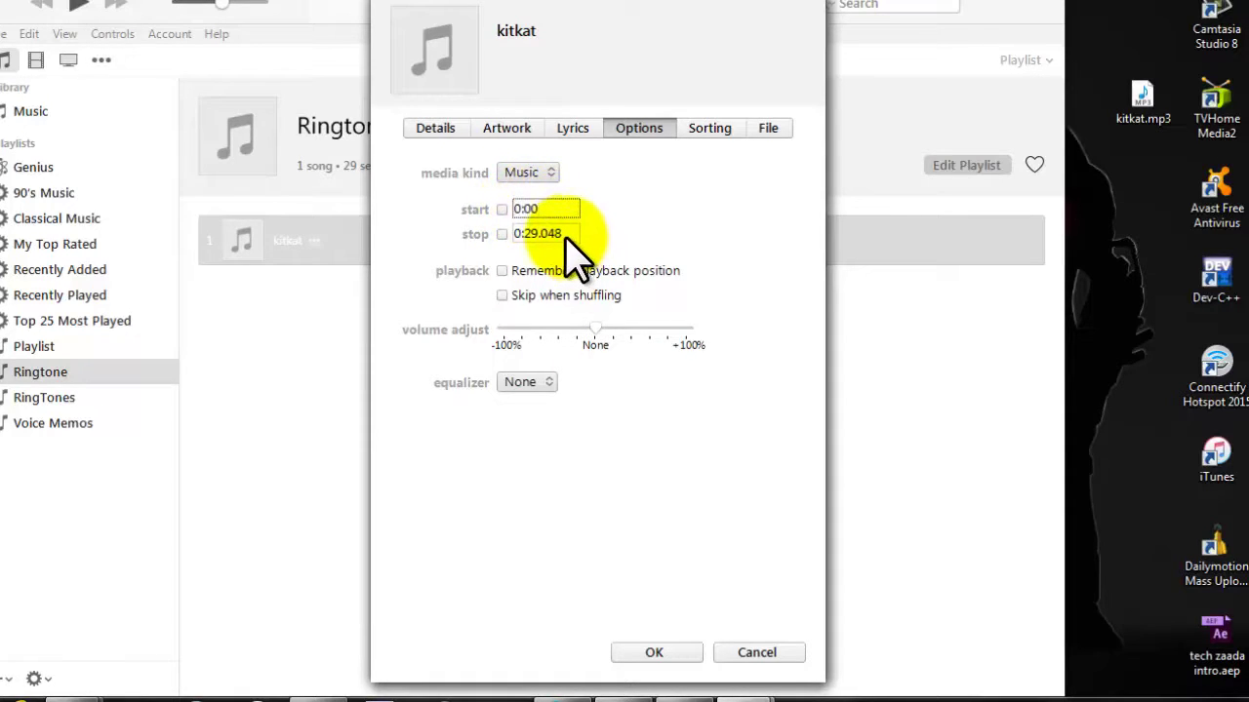
double_click(571, 233)
drag(572, 234, 522, 234)
text(25)
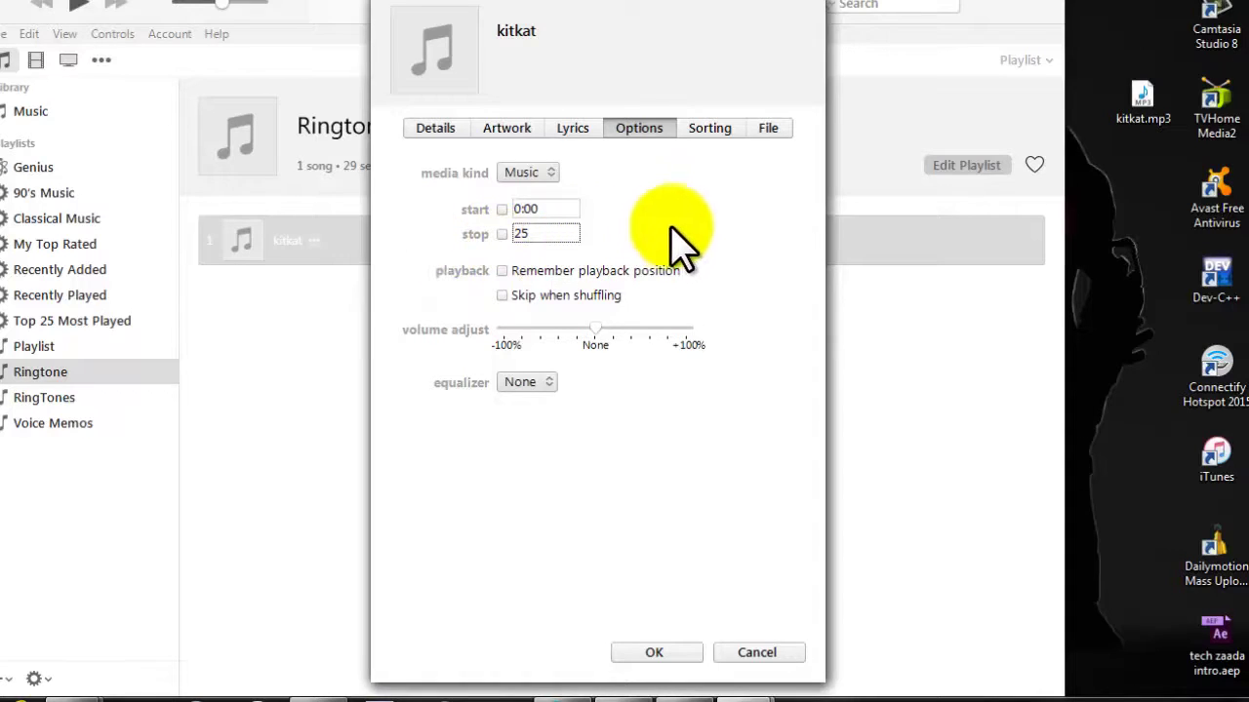
Confirm the 25-second stop time and create an AAC version of kitkat
click(648, 652)
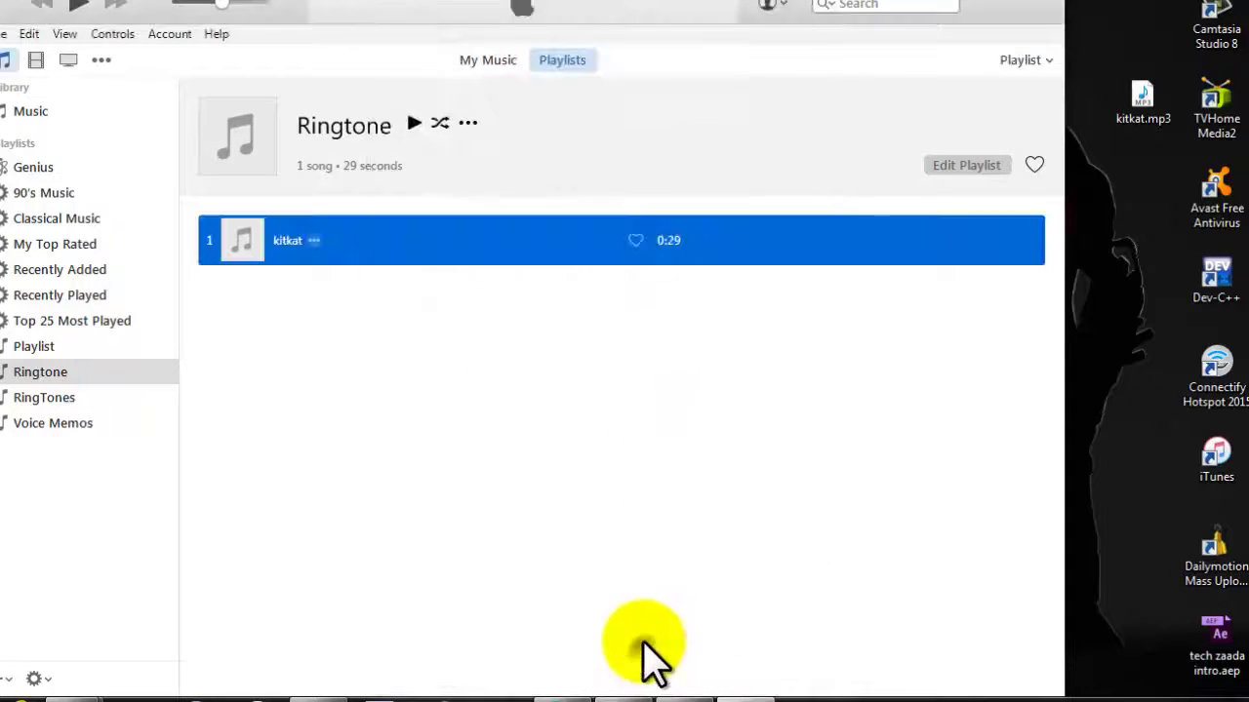
right_click(356, 256)
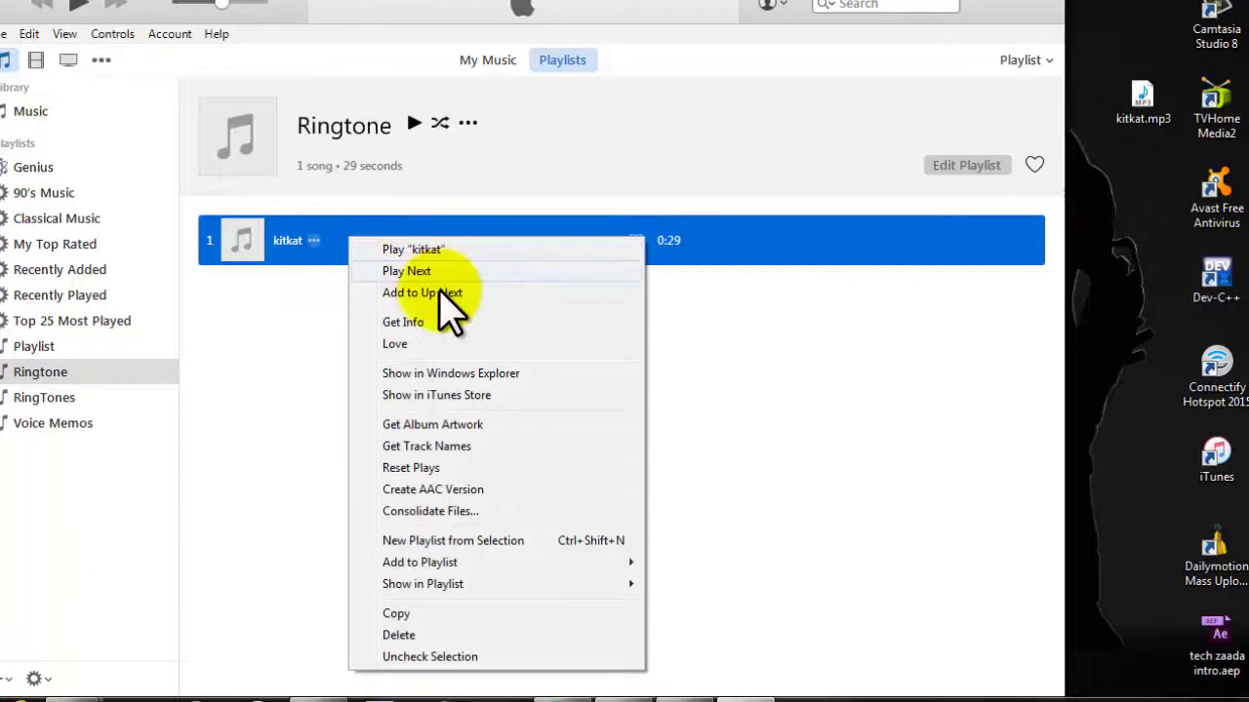
click(539, 506)
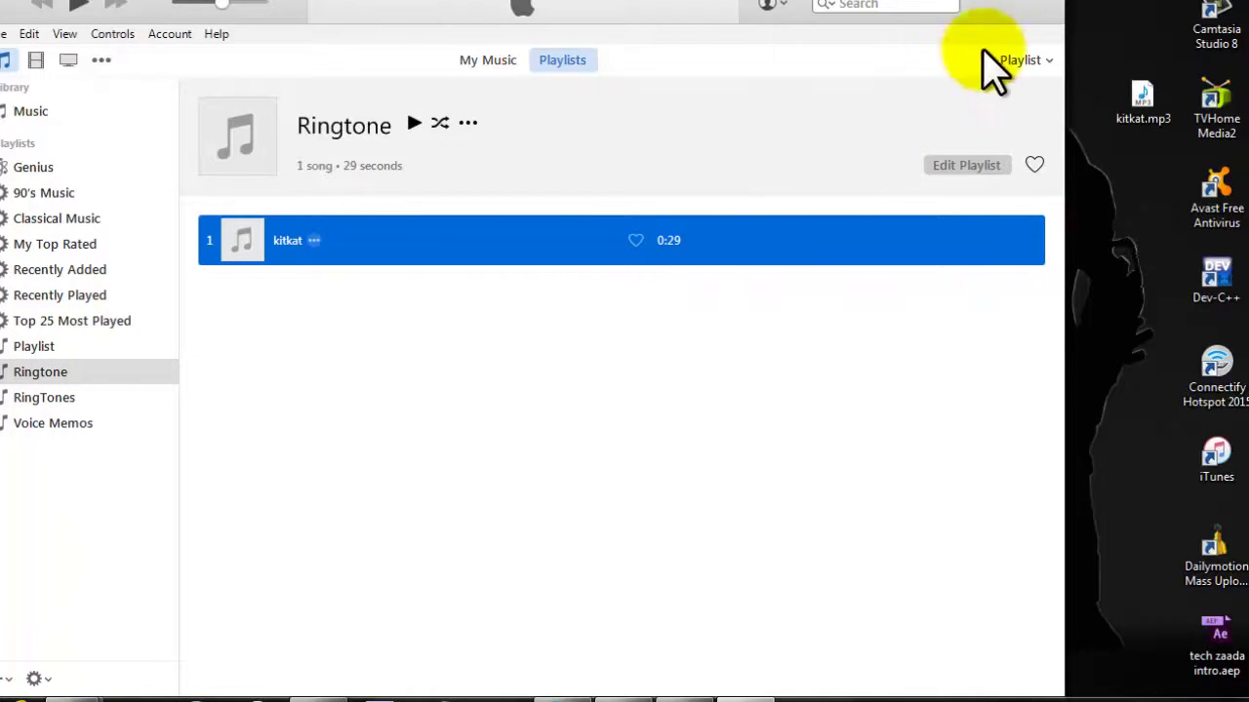
Minimize iTunes and open the Music library in Windows Explorer
click(989, 9)
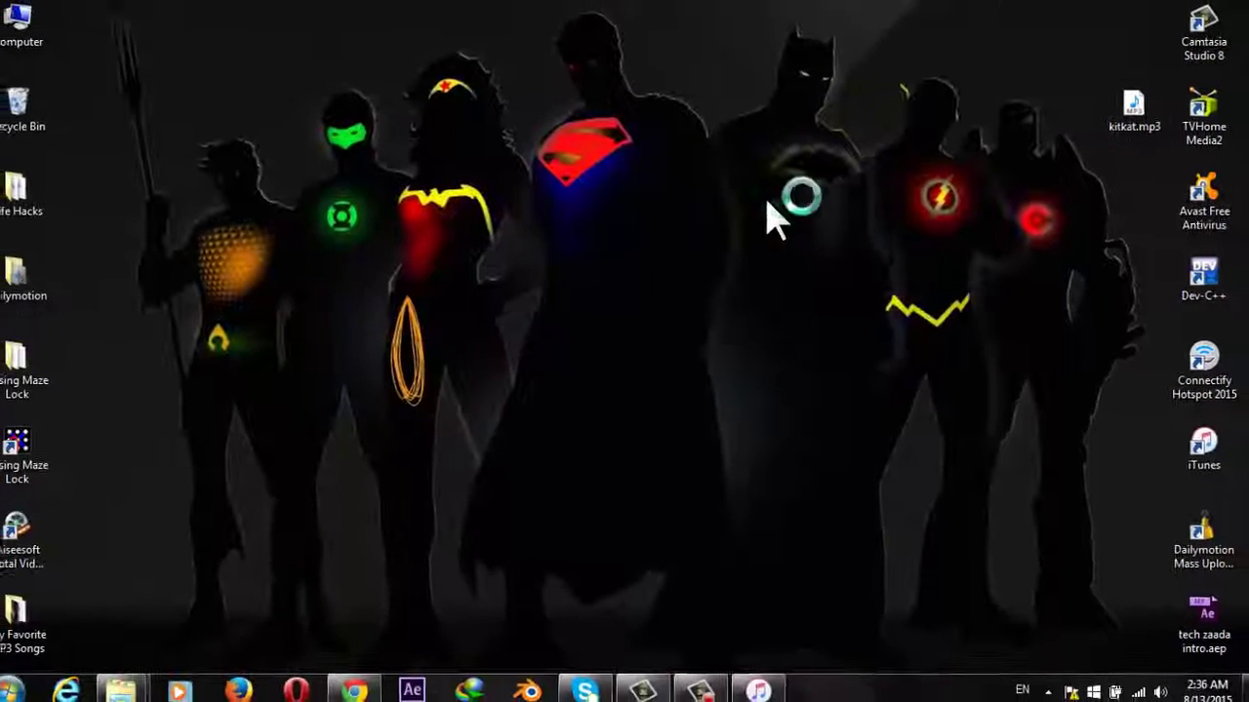
right_click(771, 201)
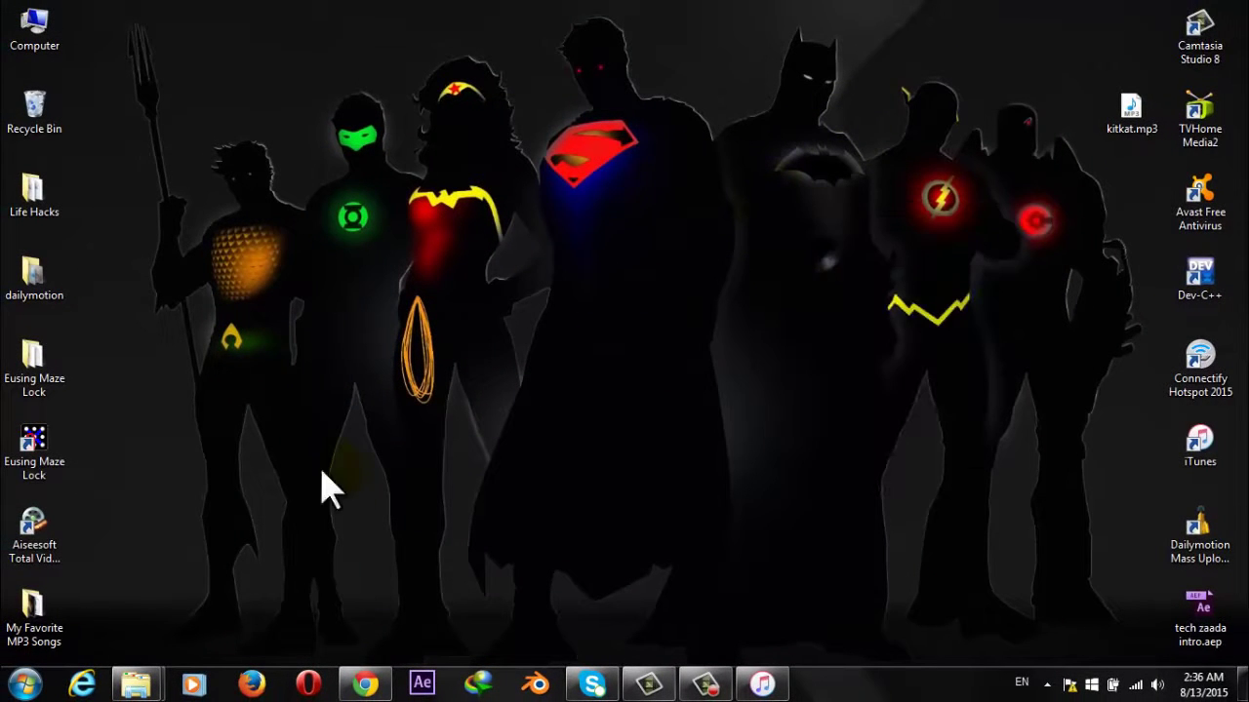
click(24, 686)
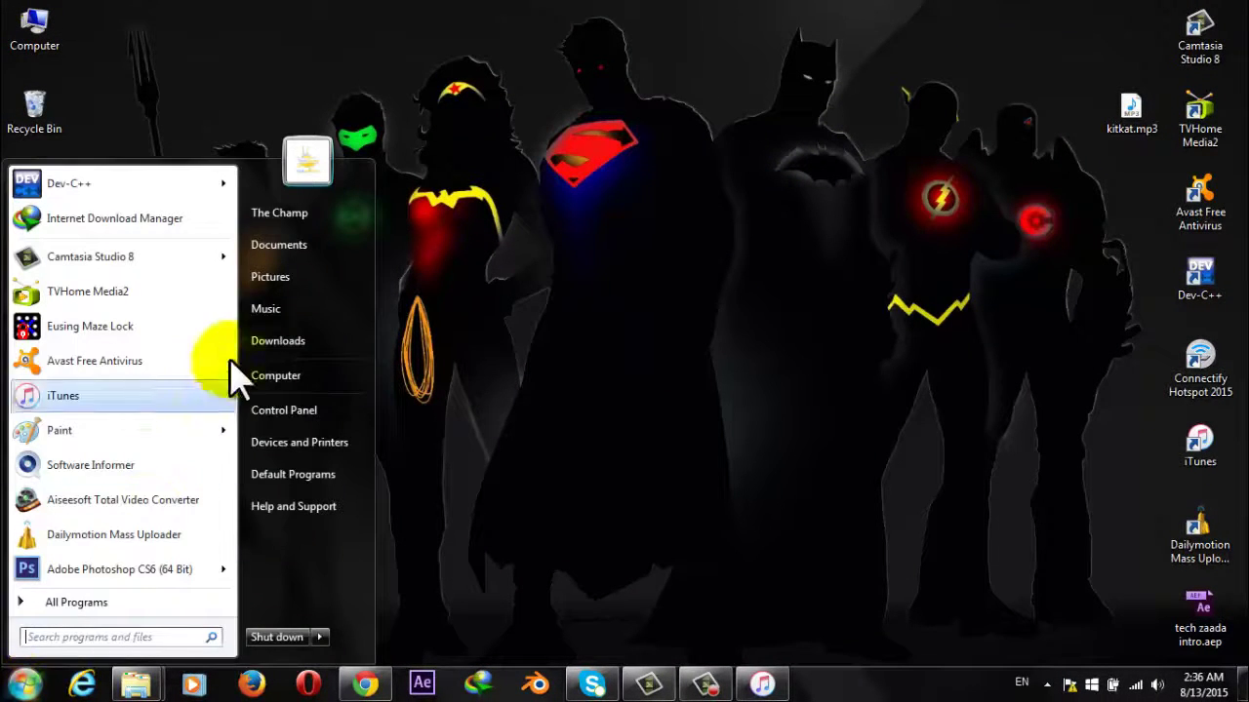
click(319, 310)
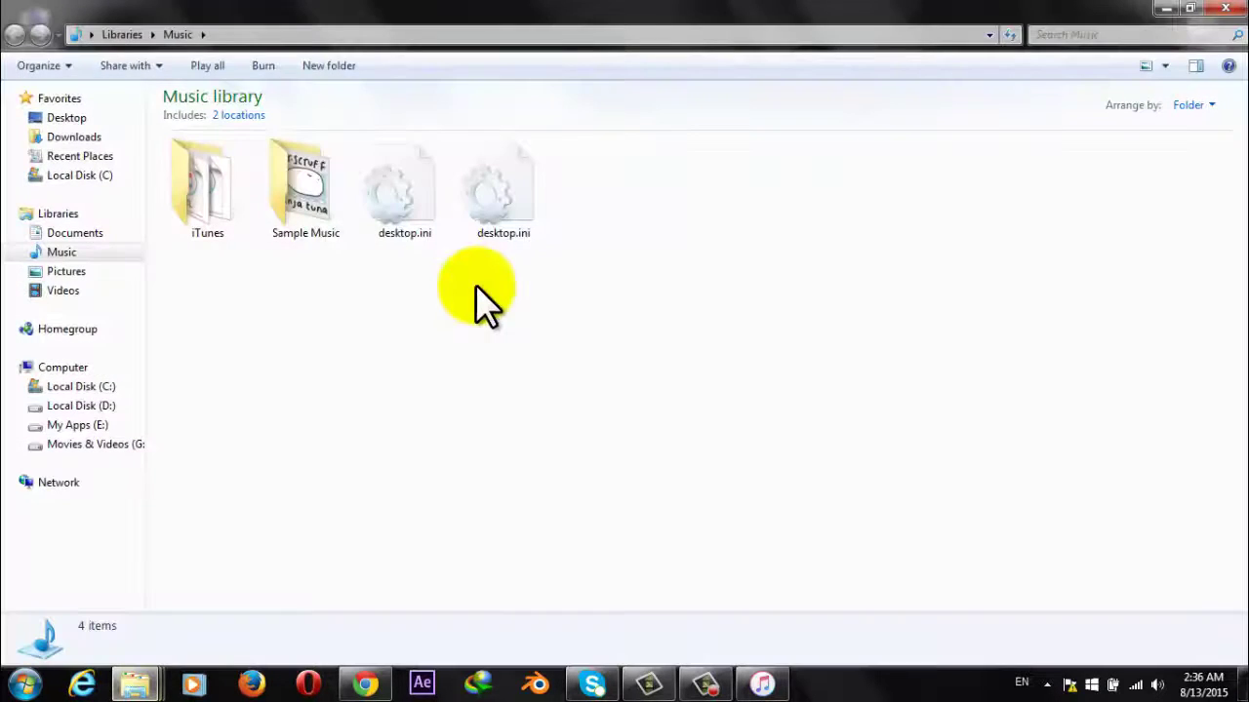
Navigate iTunes > iTunes Media > Music > Unknown Artist > Unknown Album and select kitkat.m4a
click(201, 192)
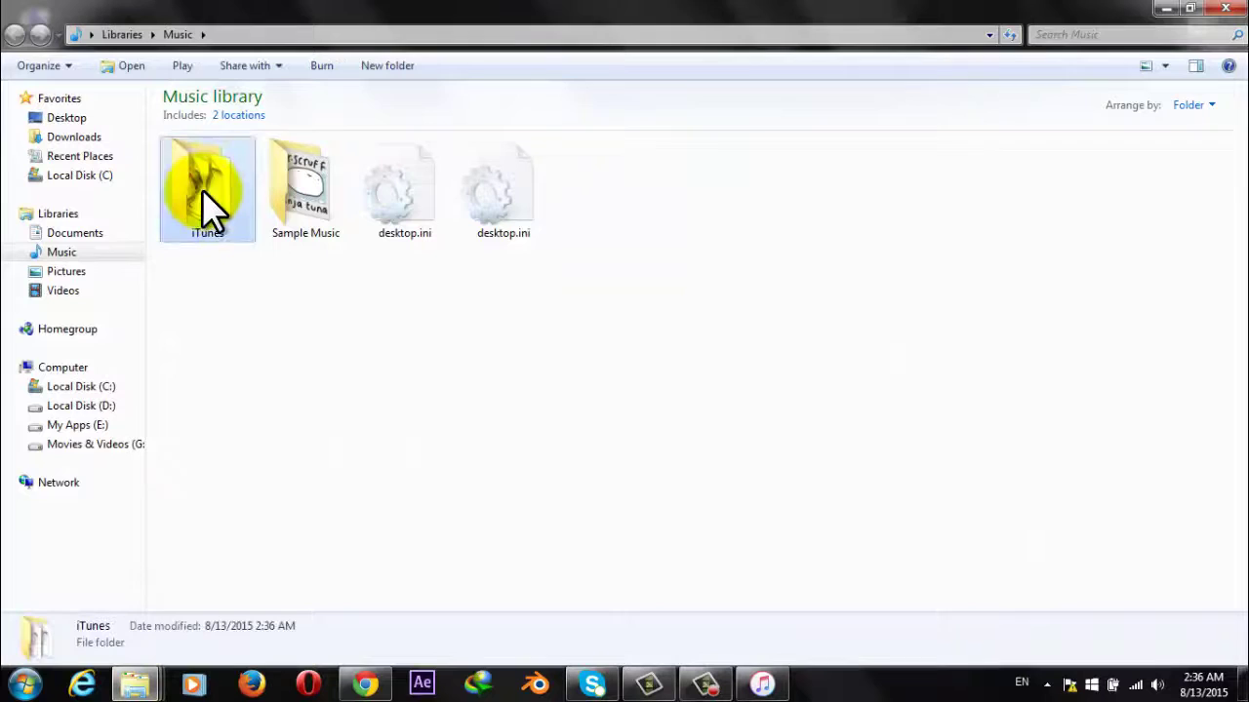
double_click(229, 235)
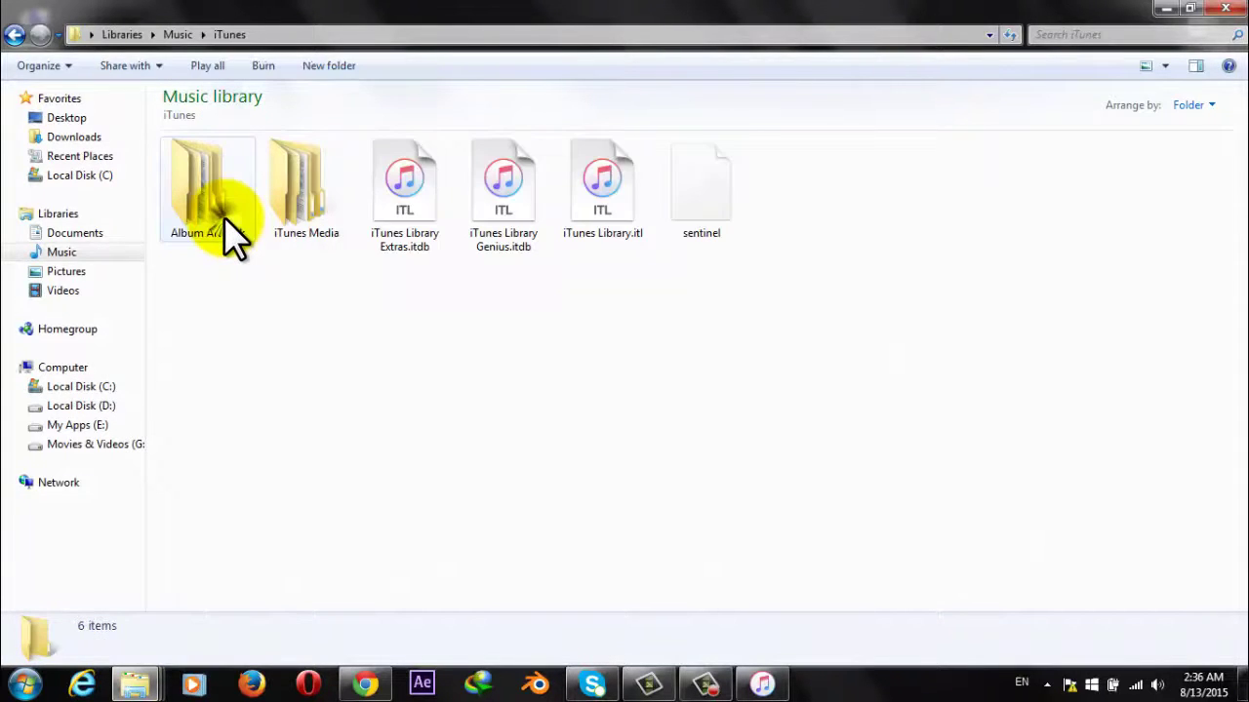
click(317, 196)
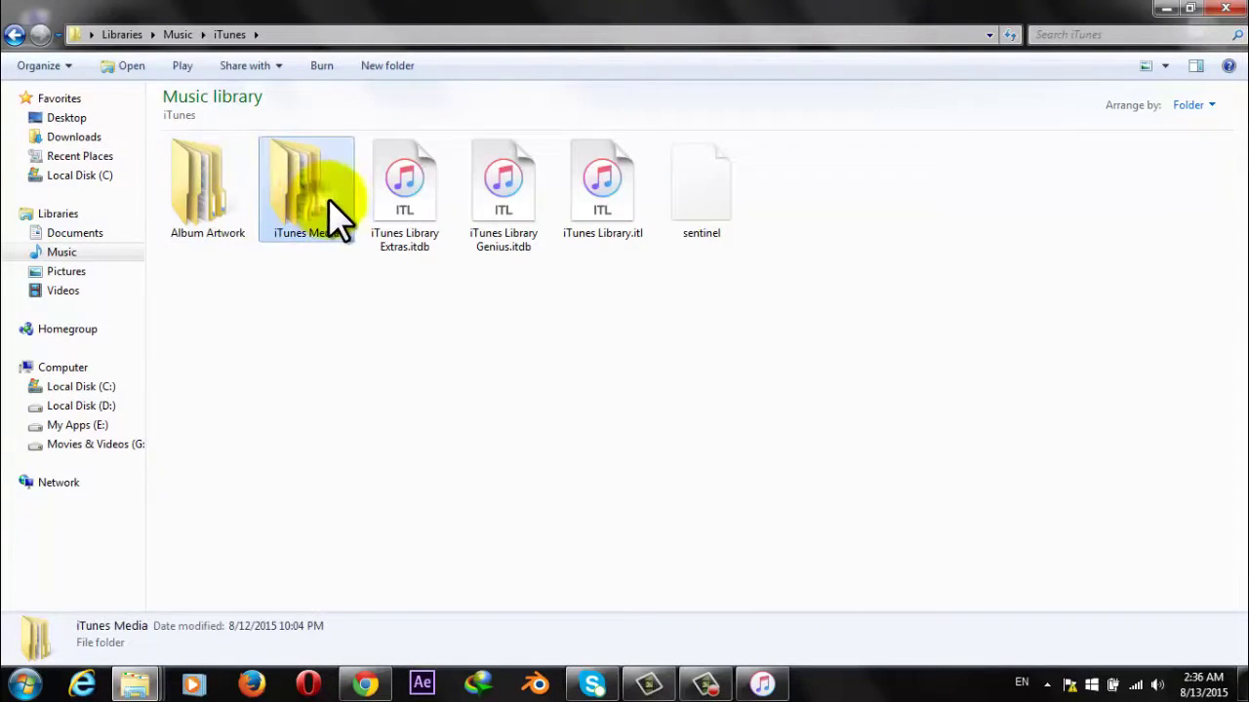
double_click(331, 197)
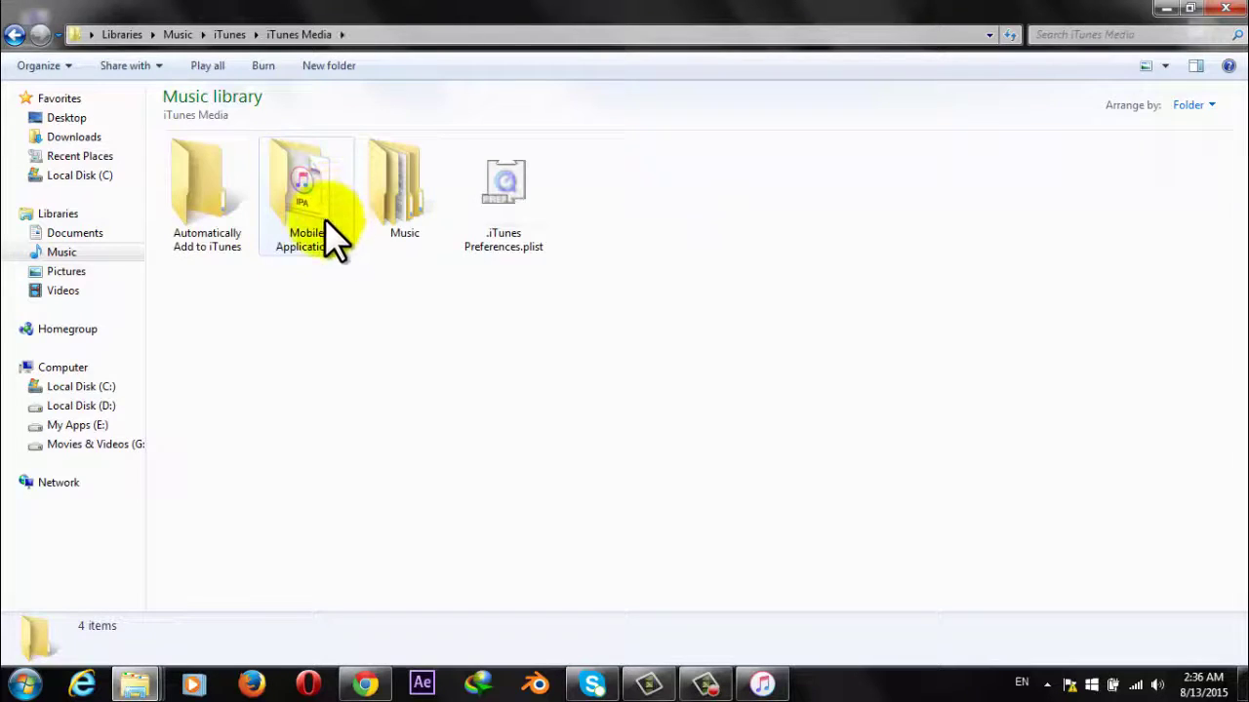
double_click(400, 200)
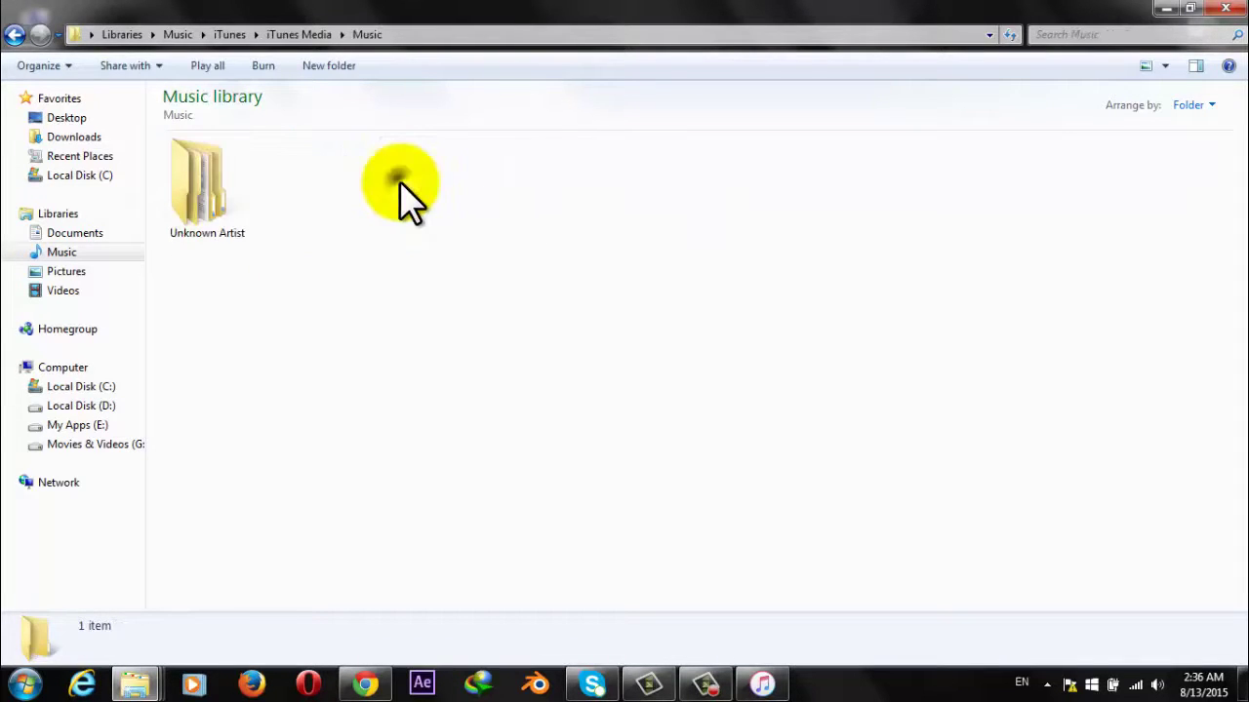
click(217, 200)
double_click(209, 190)
click(210, 191)
double_click(209, 191)
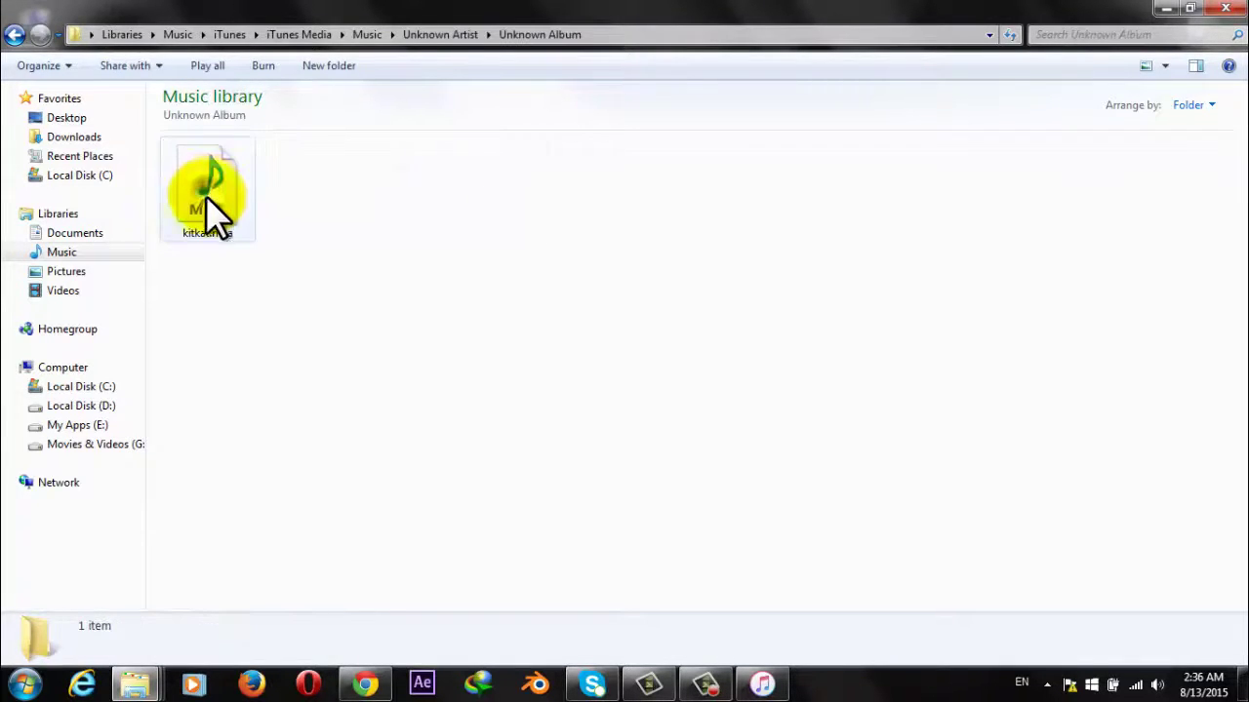
click(216, 205)
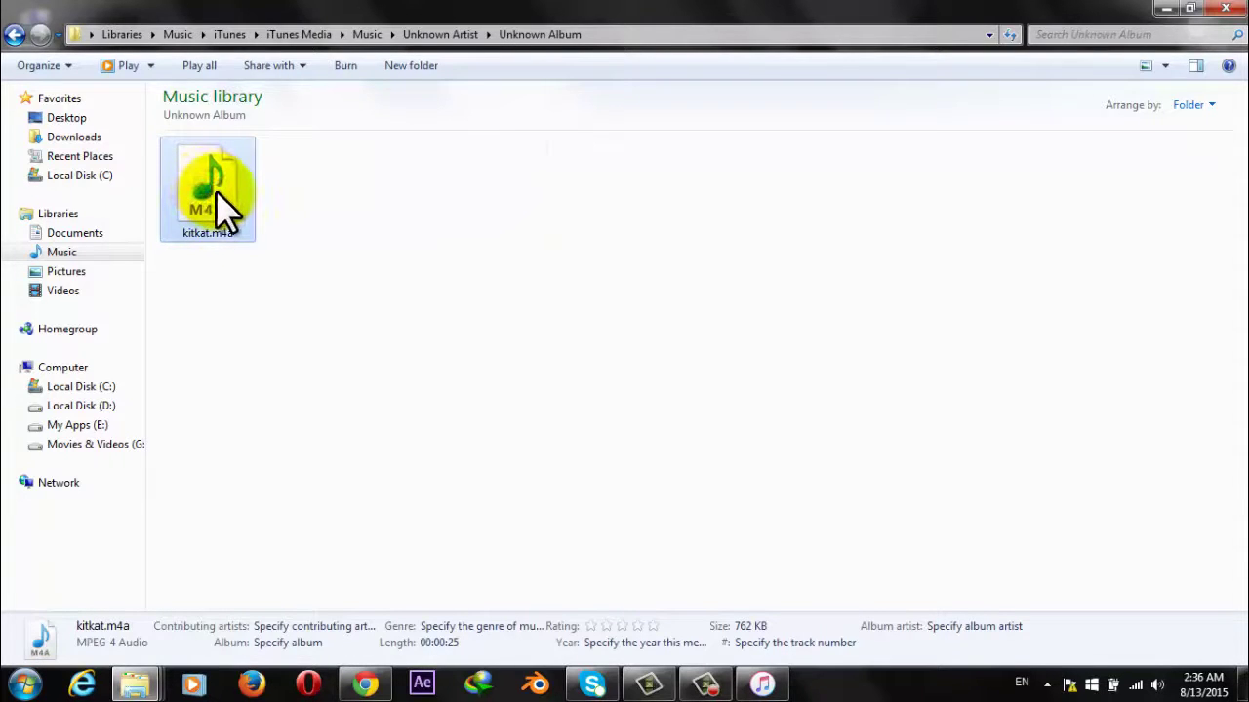
Refresh the Unknown Album folder and select kitkat.m4a
click(278, 293)
right_click(433, 227)
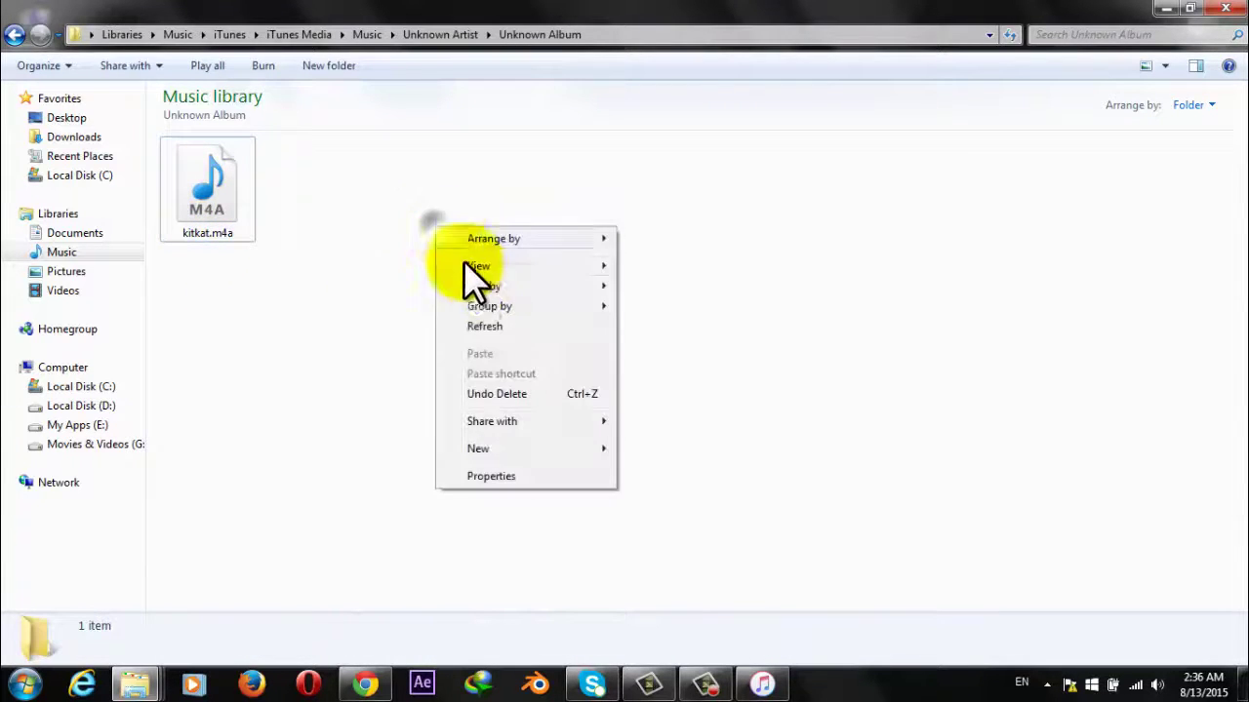
click(512, 325)
click(383, 257)
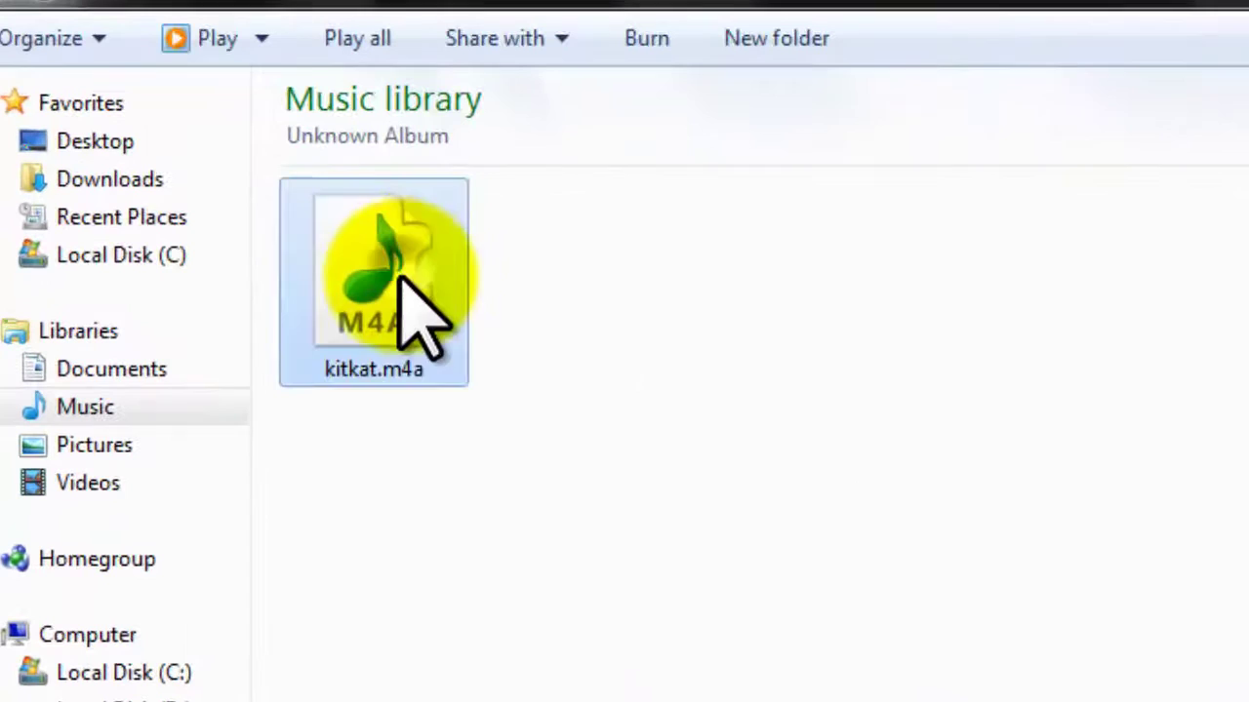
click(405, 371)
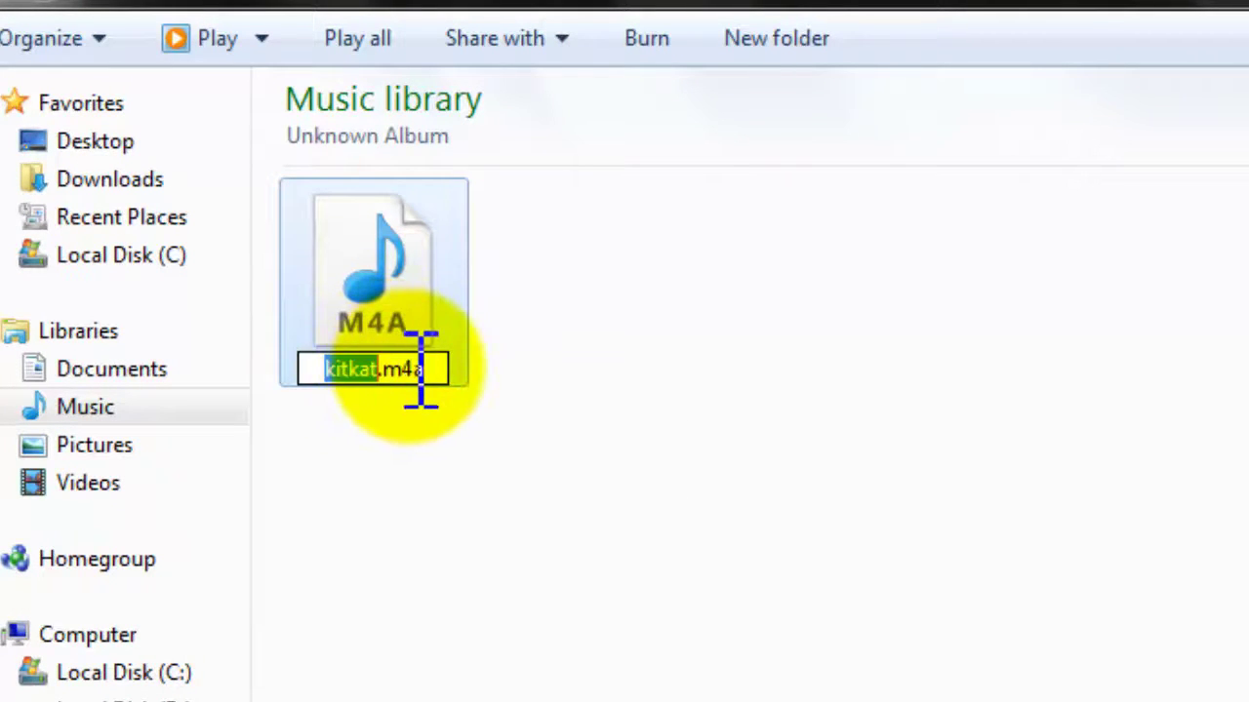
click(379, 266)
Rename kitkat.m4a to kitkat.m4r and accept the extension change warning
right_click(379, 265)
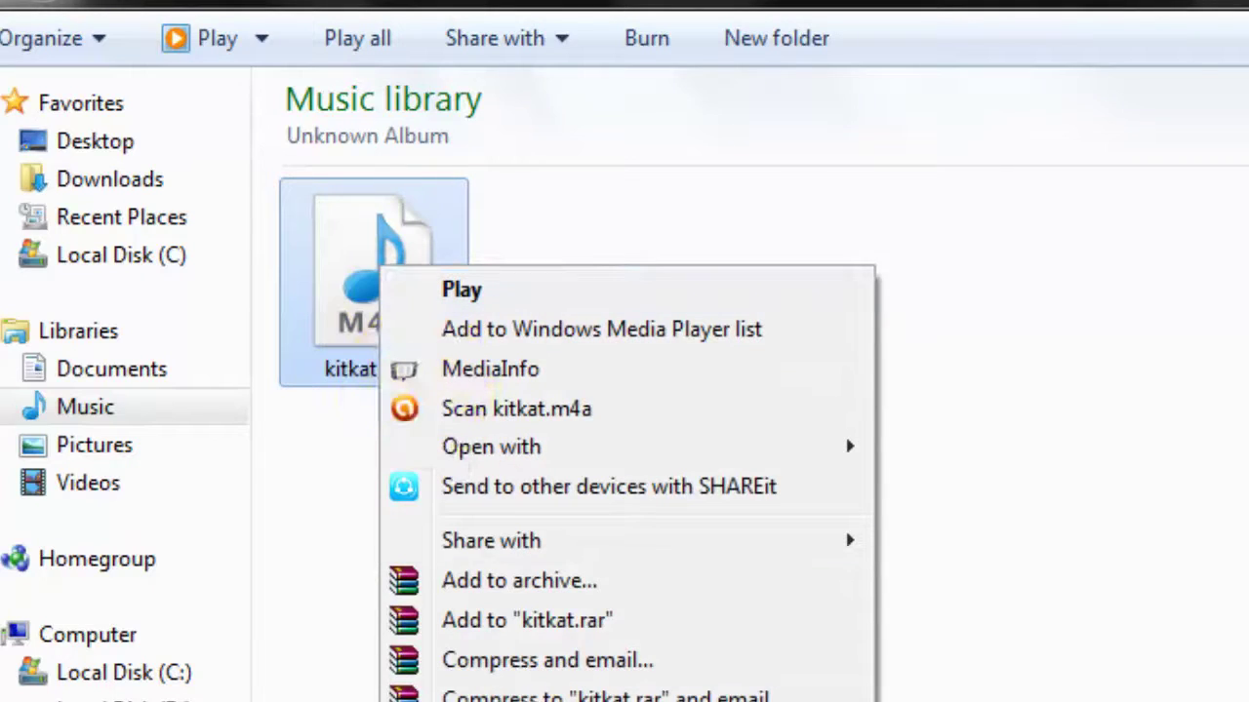
key(m)
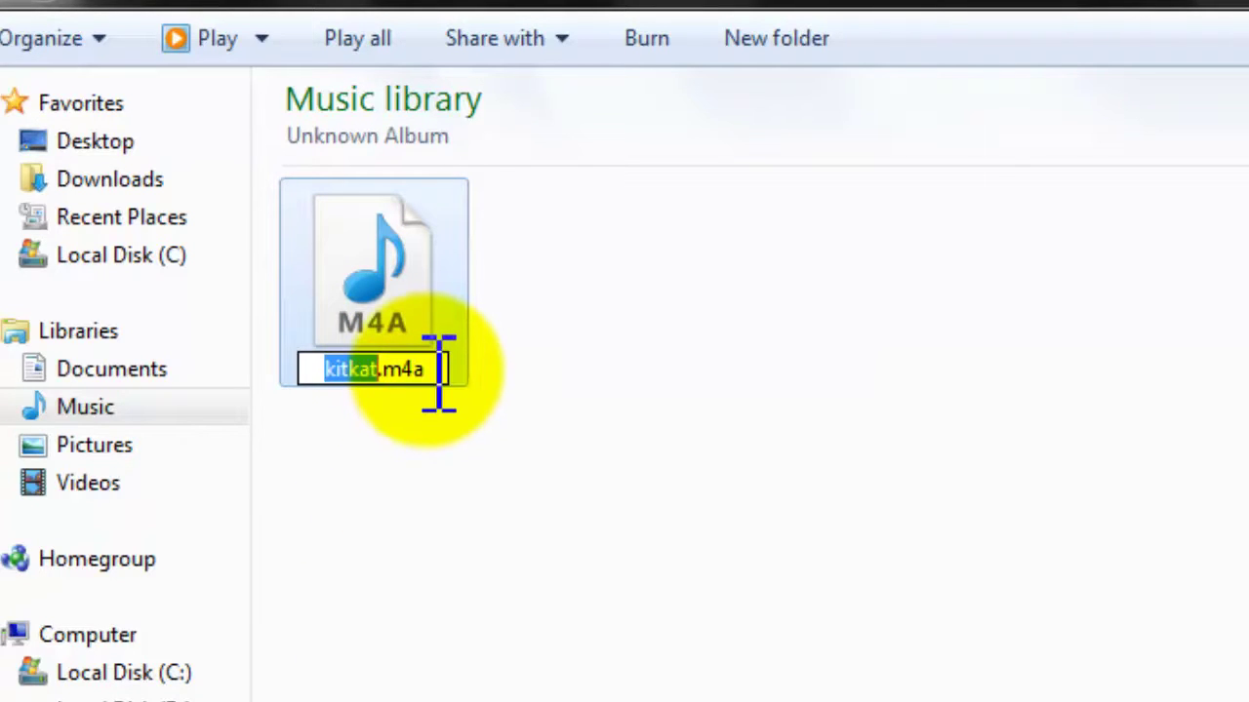
click(439, 373)
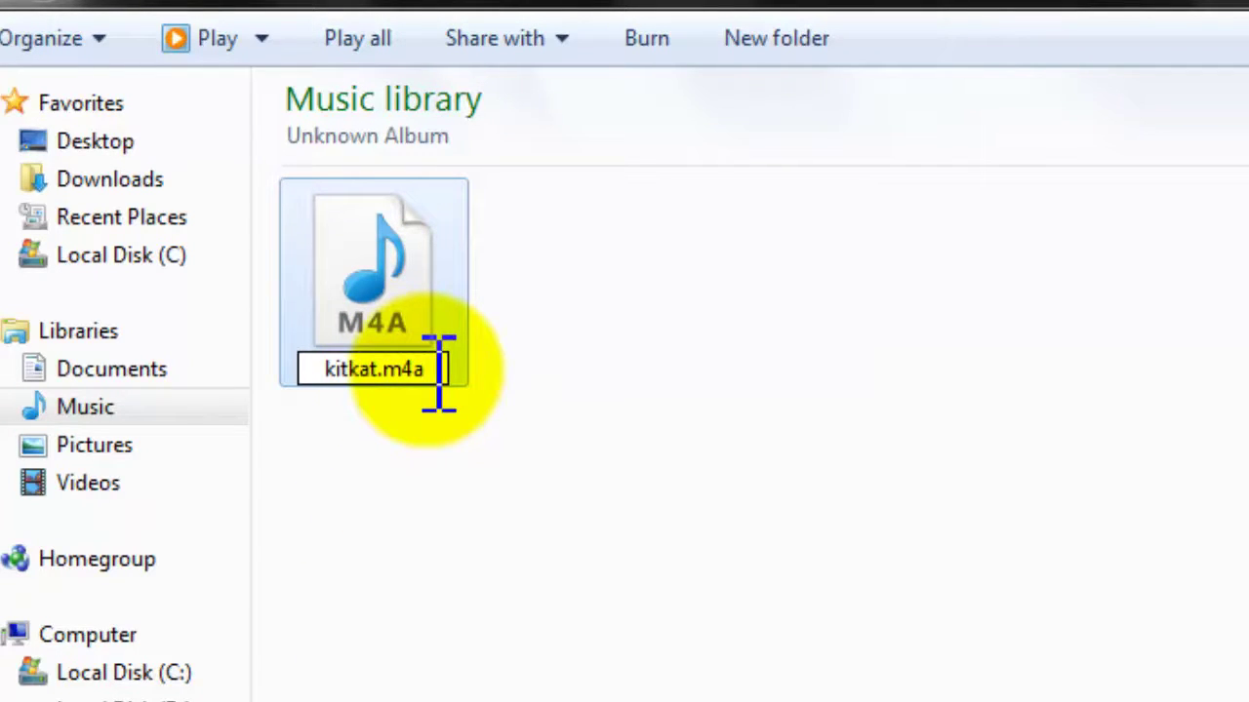
key(BackSpace)
text(r)
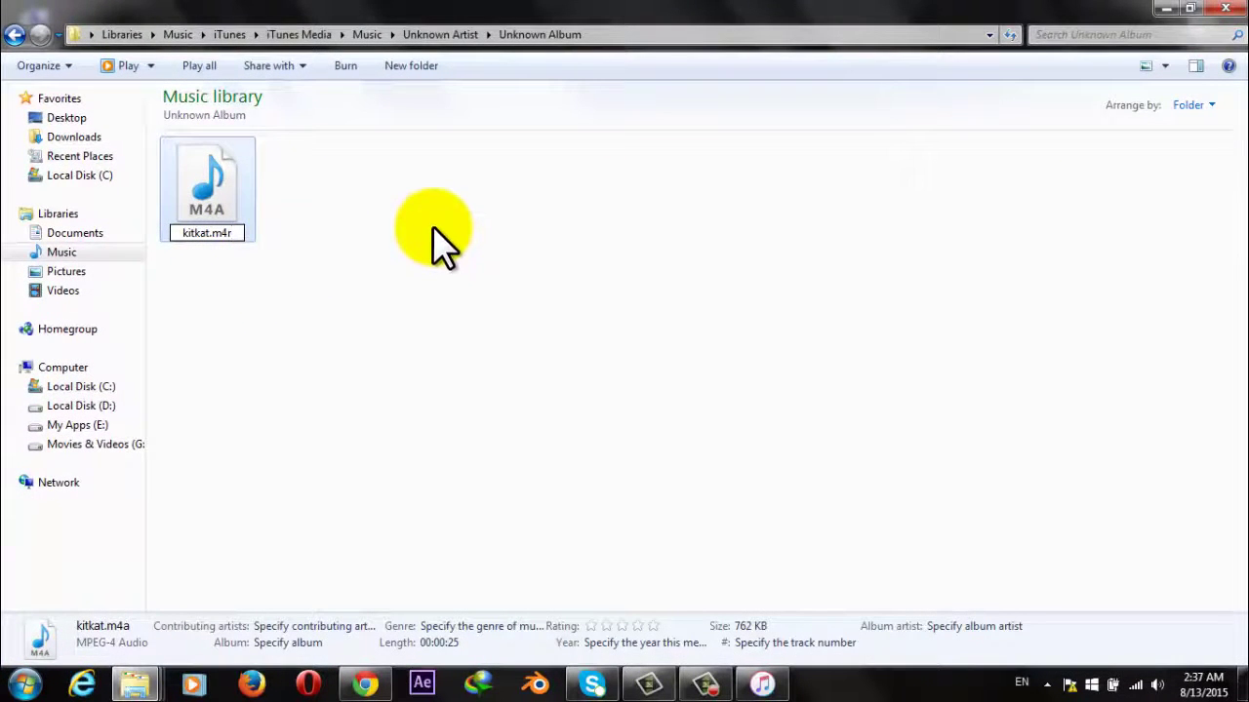
click(433, 229)
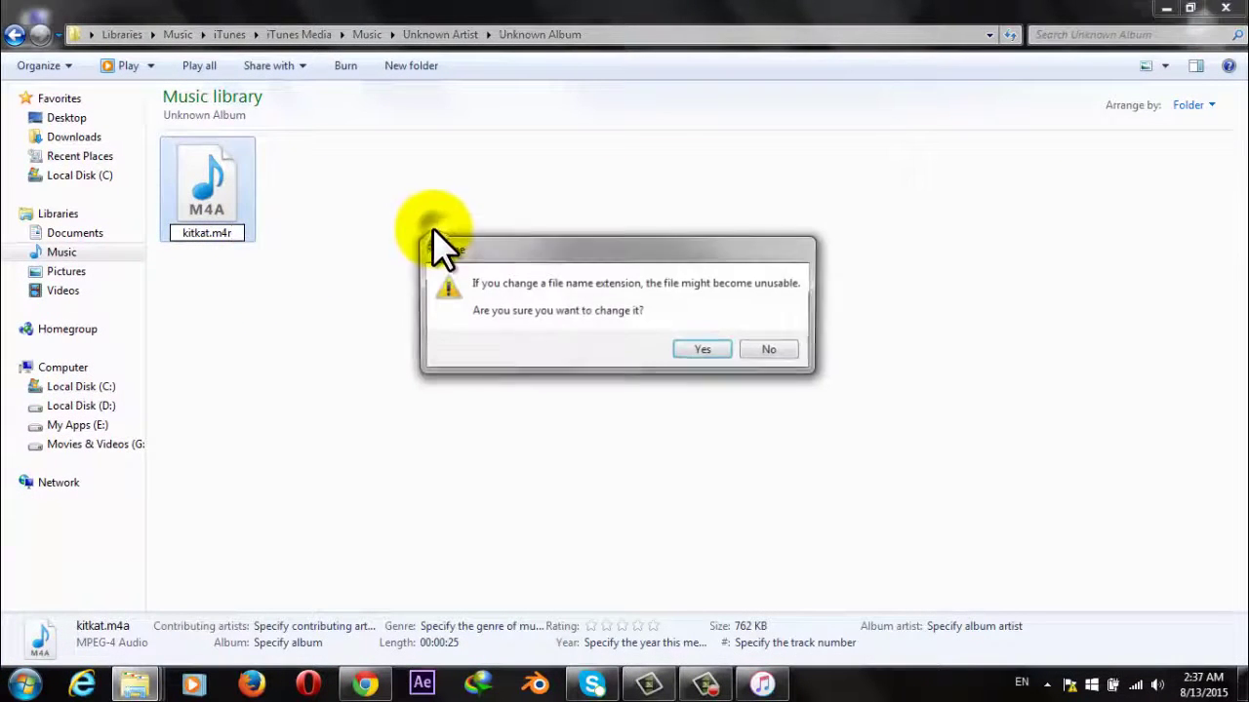
click(698, 352)
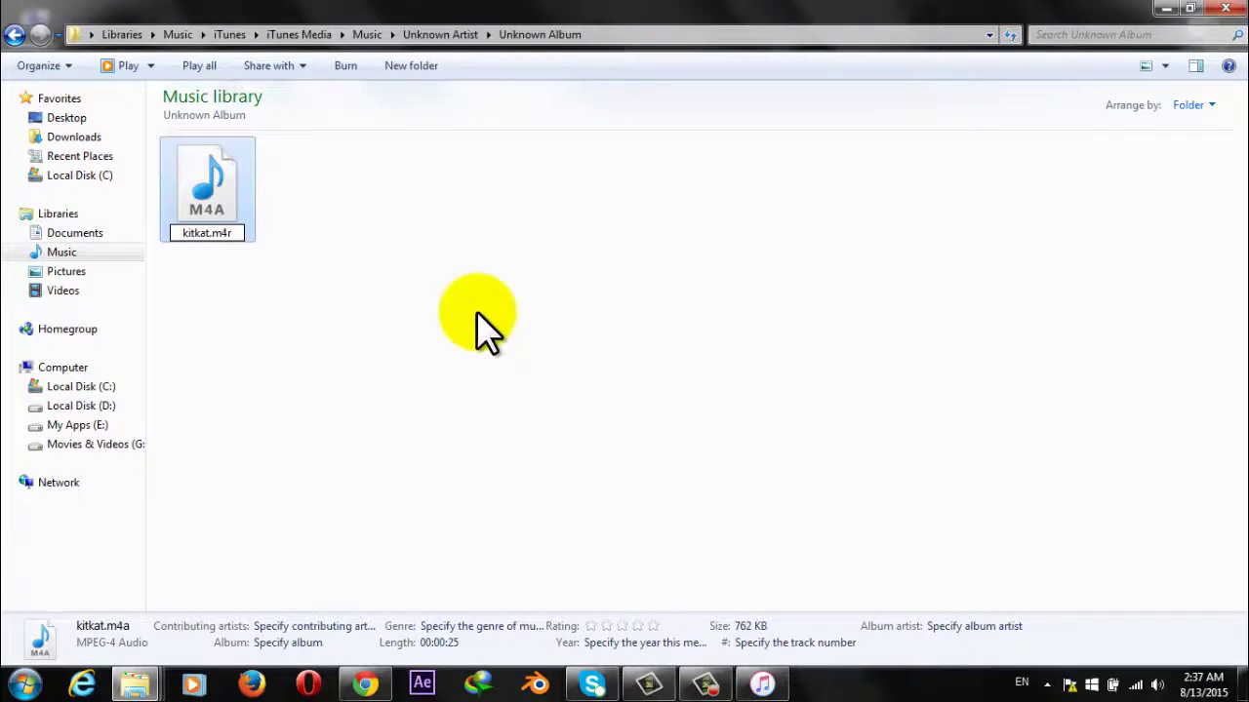
Refresh the folder so kitkat.m4r shows as a Ringtone and select it
click(212, 191)
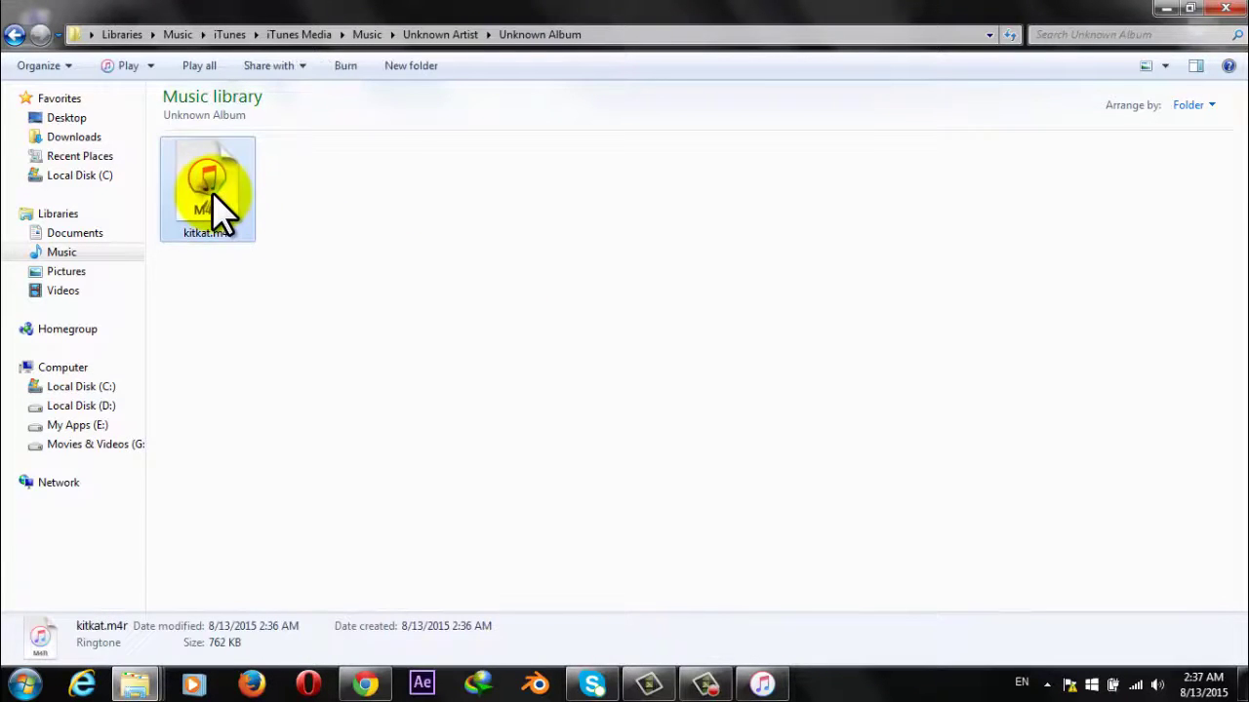
right_click(408, 260)
click(470, 367)
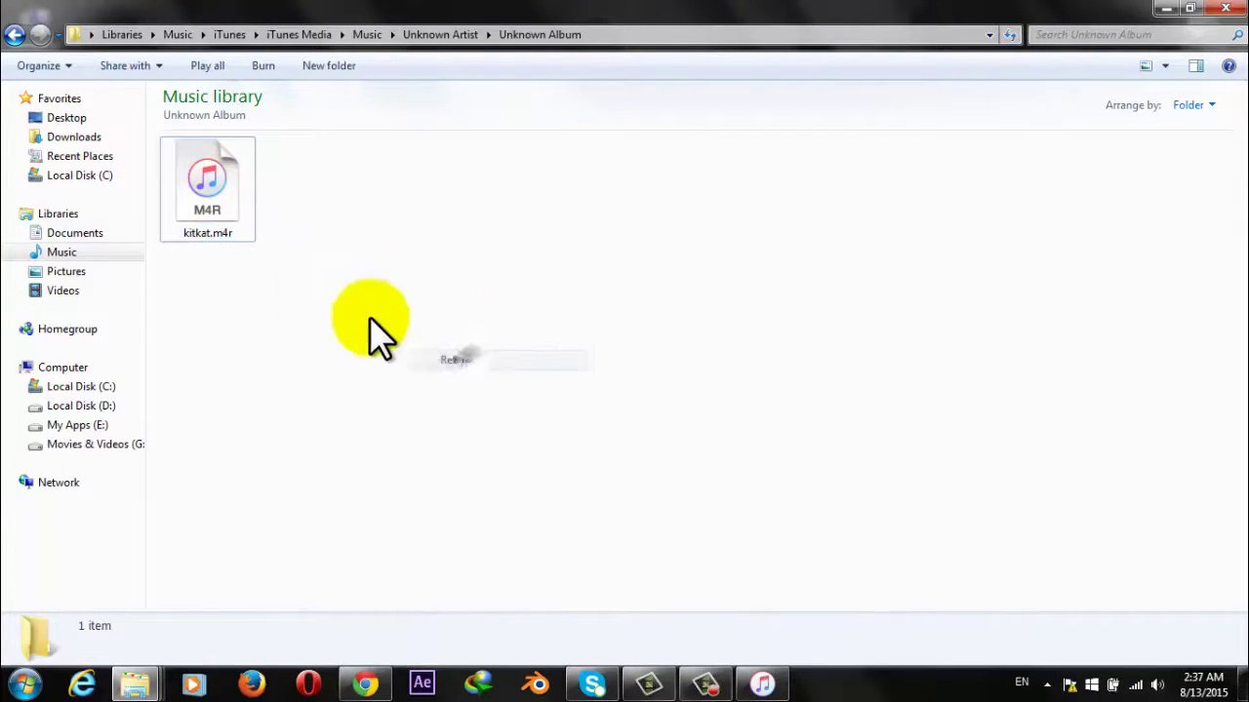
click(198, 182)
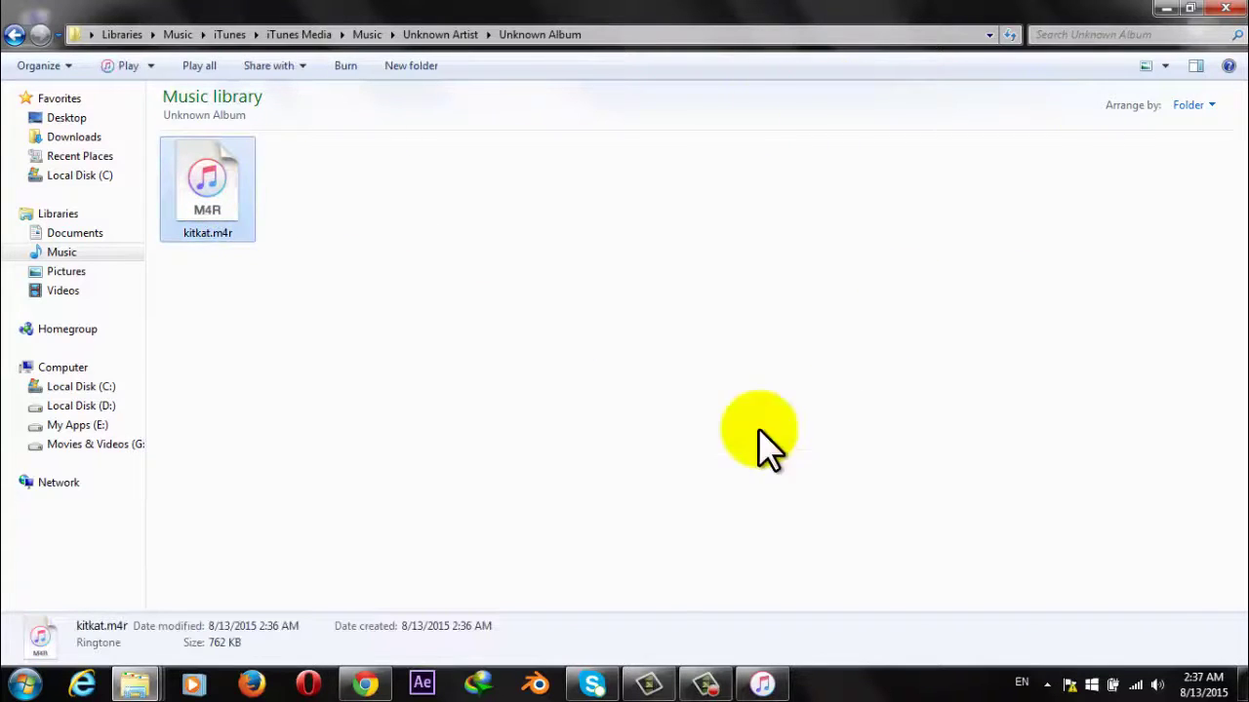
Switch iTunes to the Tones library and drag kitkat.m4r from Explorer into My Tones
click(762, 683)
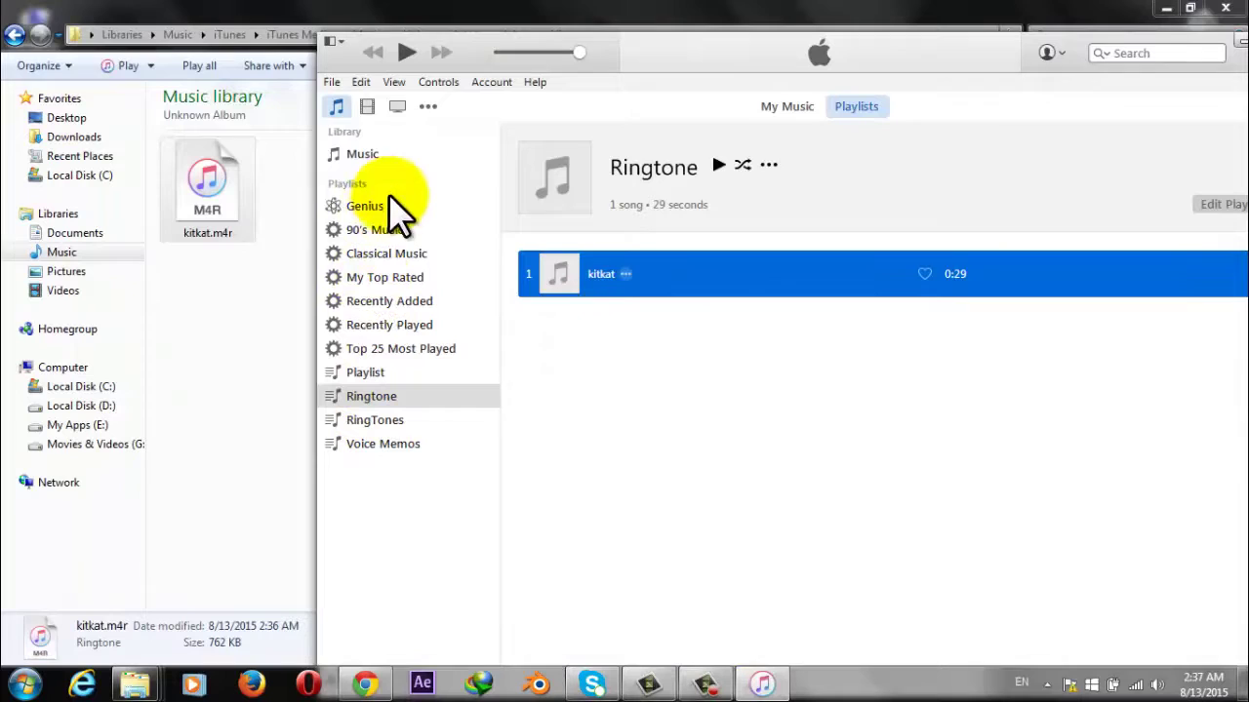
click(427, 107)
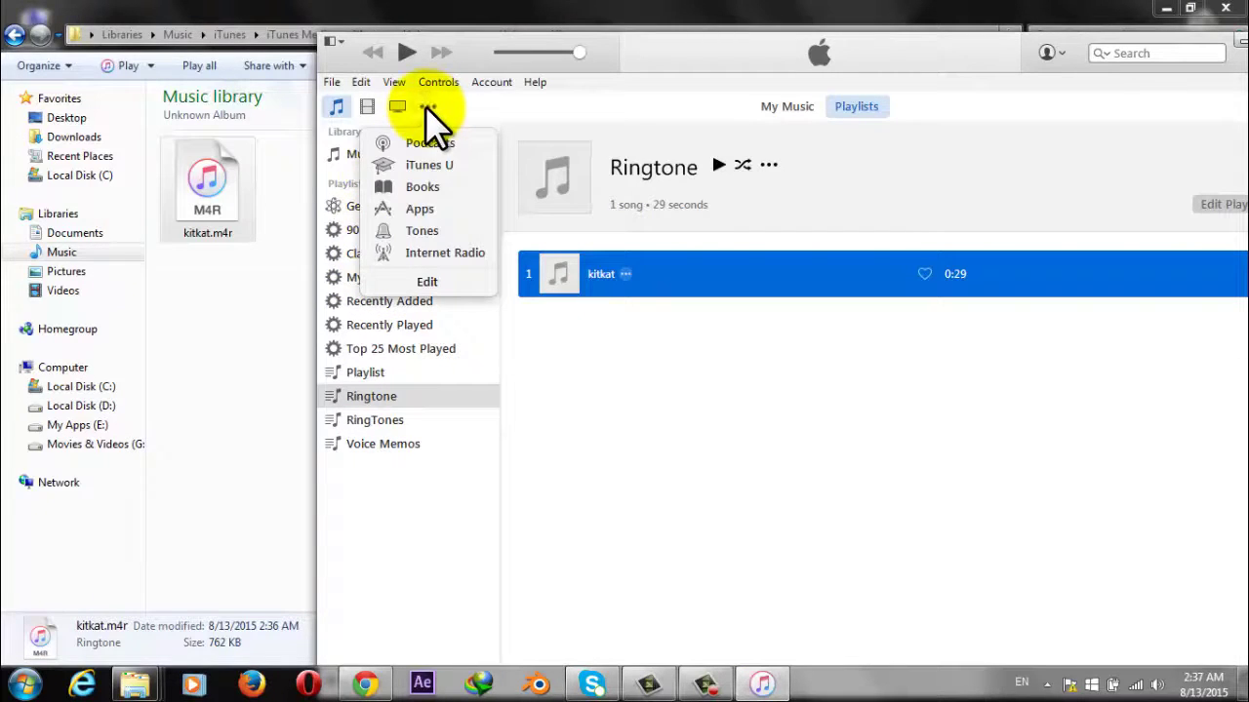
click(431, 234)
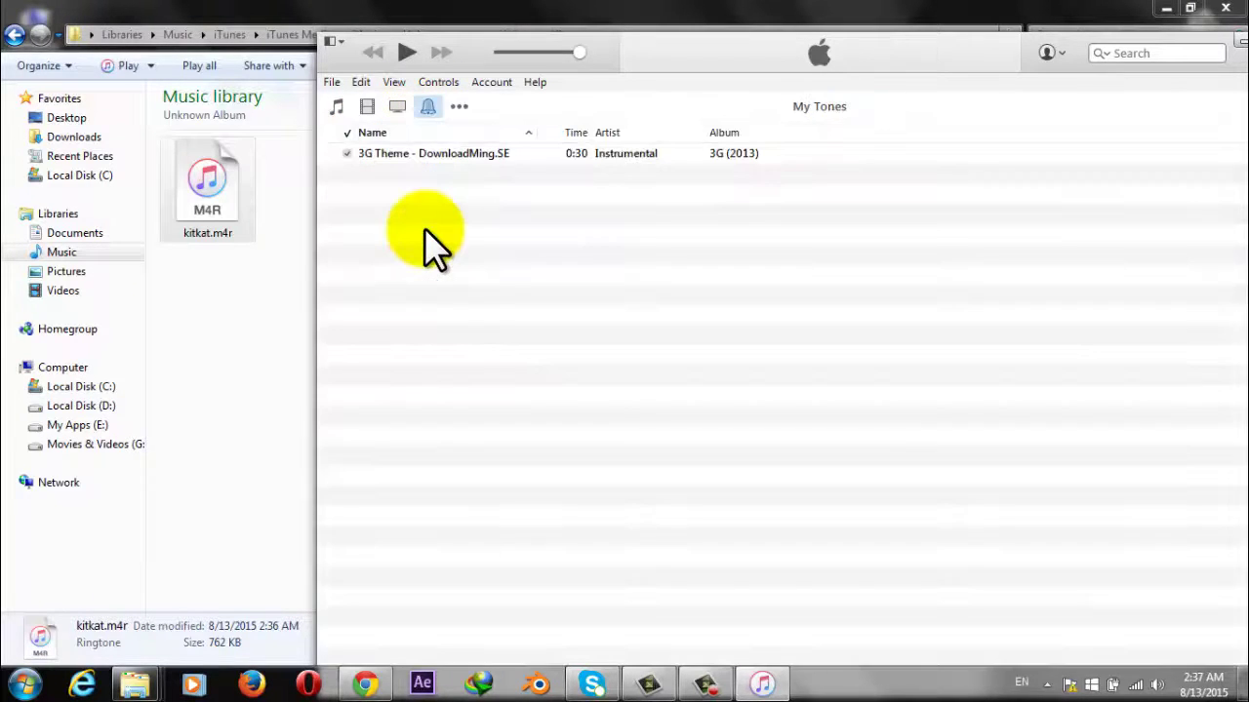
click(205, 186)
drag(205, 186, 597, 287)
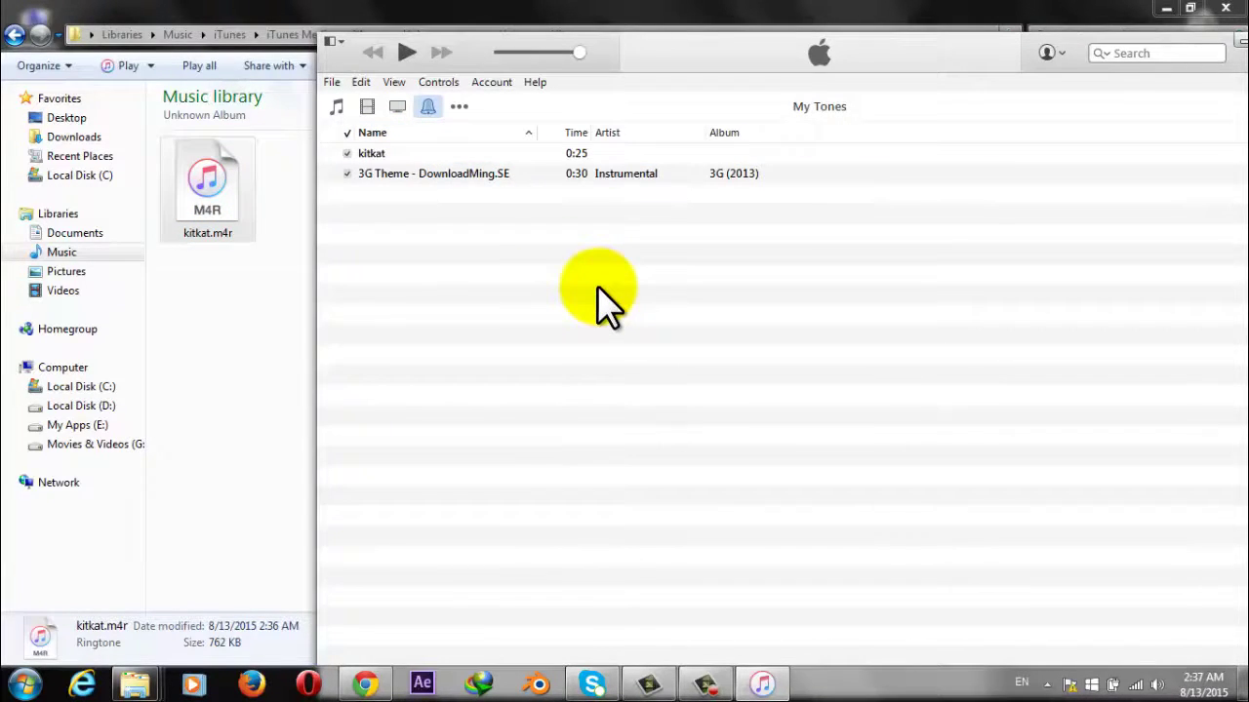
drag(482, 60, 331, 62)
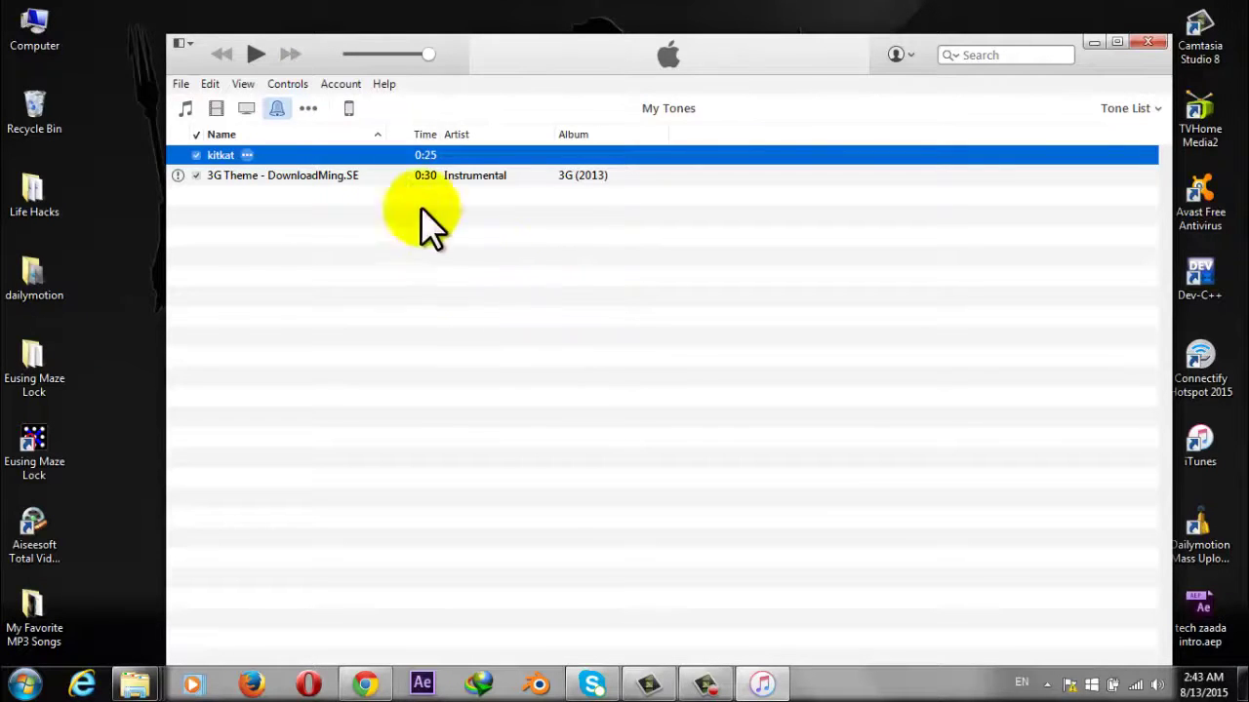
Drag the kitkat tone from Tones onto the connected iPhone to start syncing it
click(349, 110)
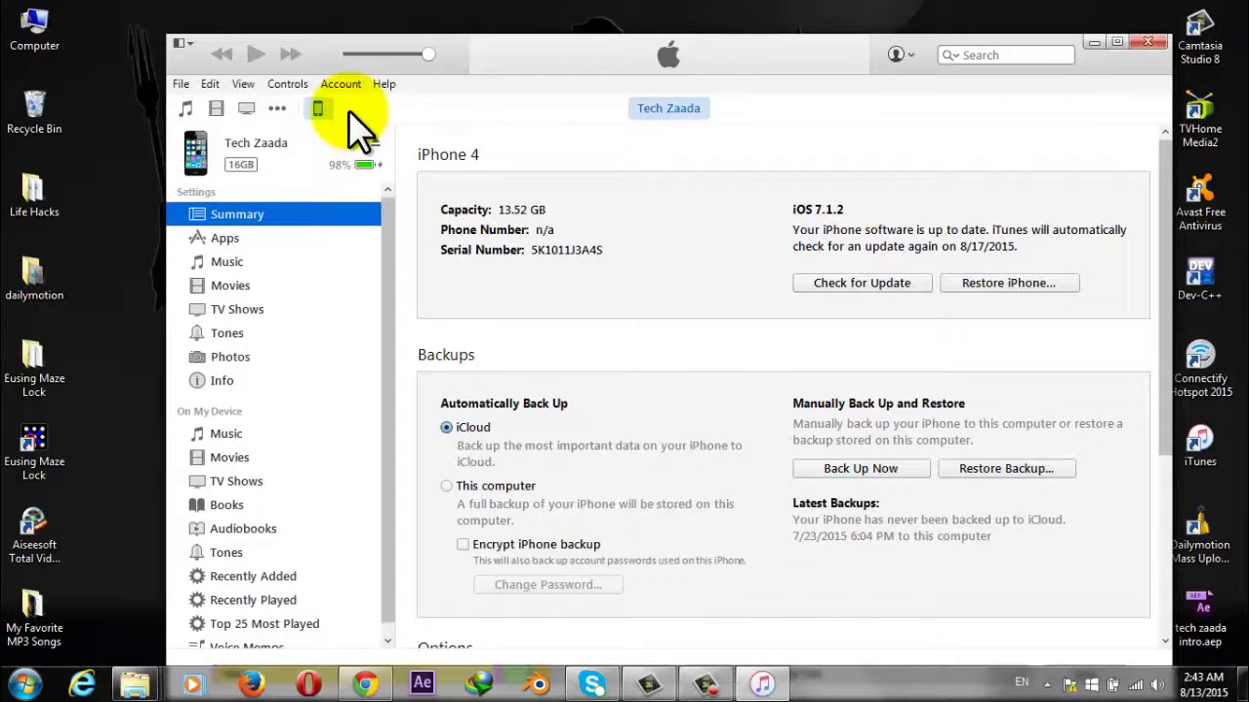
click(278, 106)
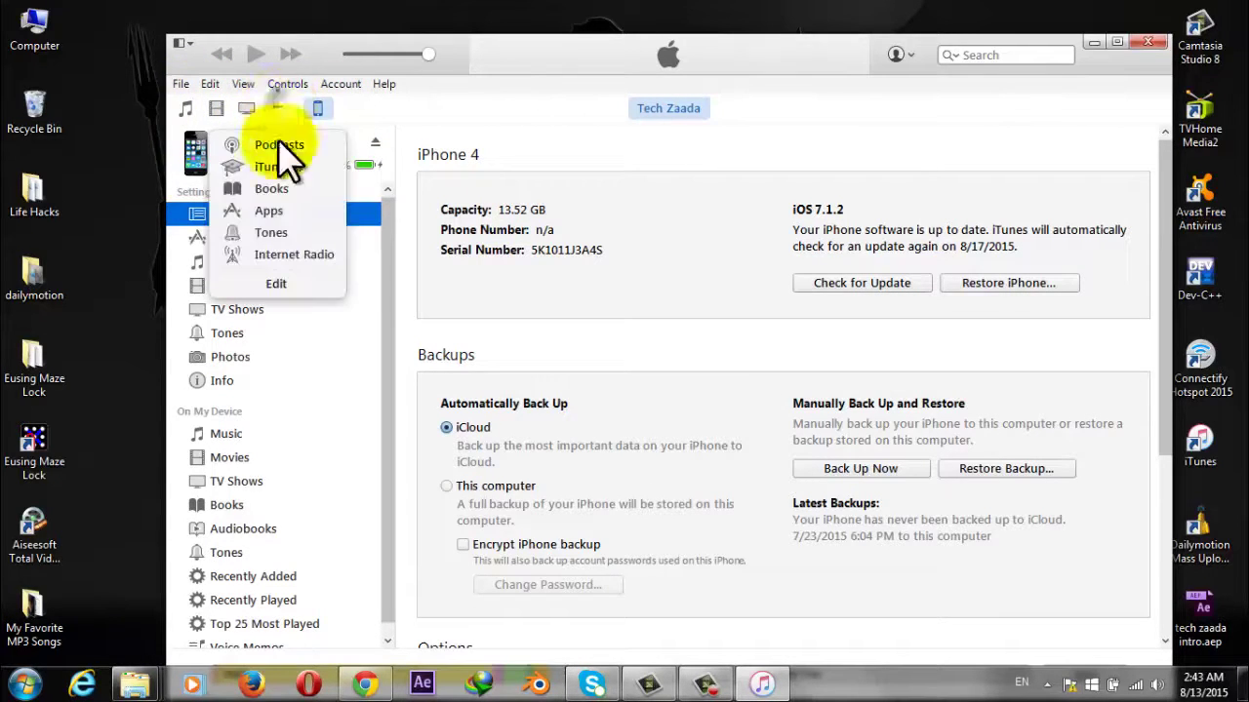
click(278, 234)
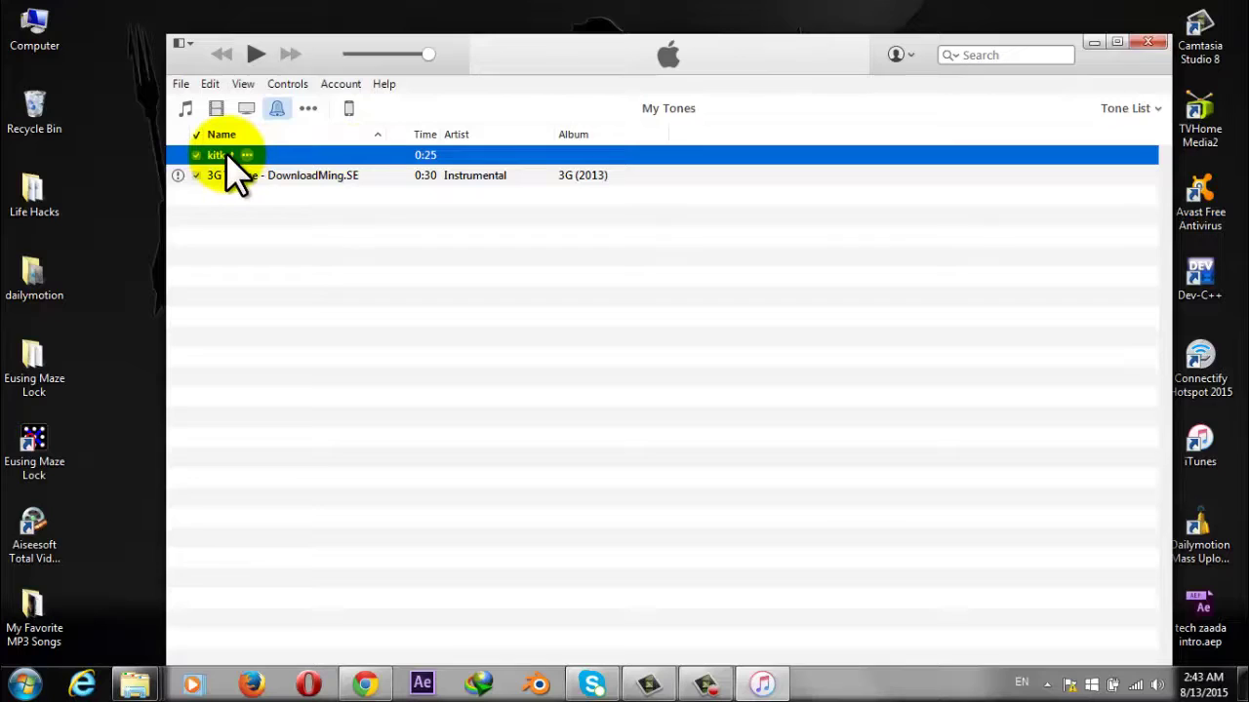
drag(226, 154, 467, 157)
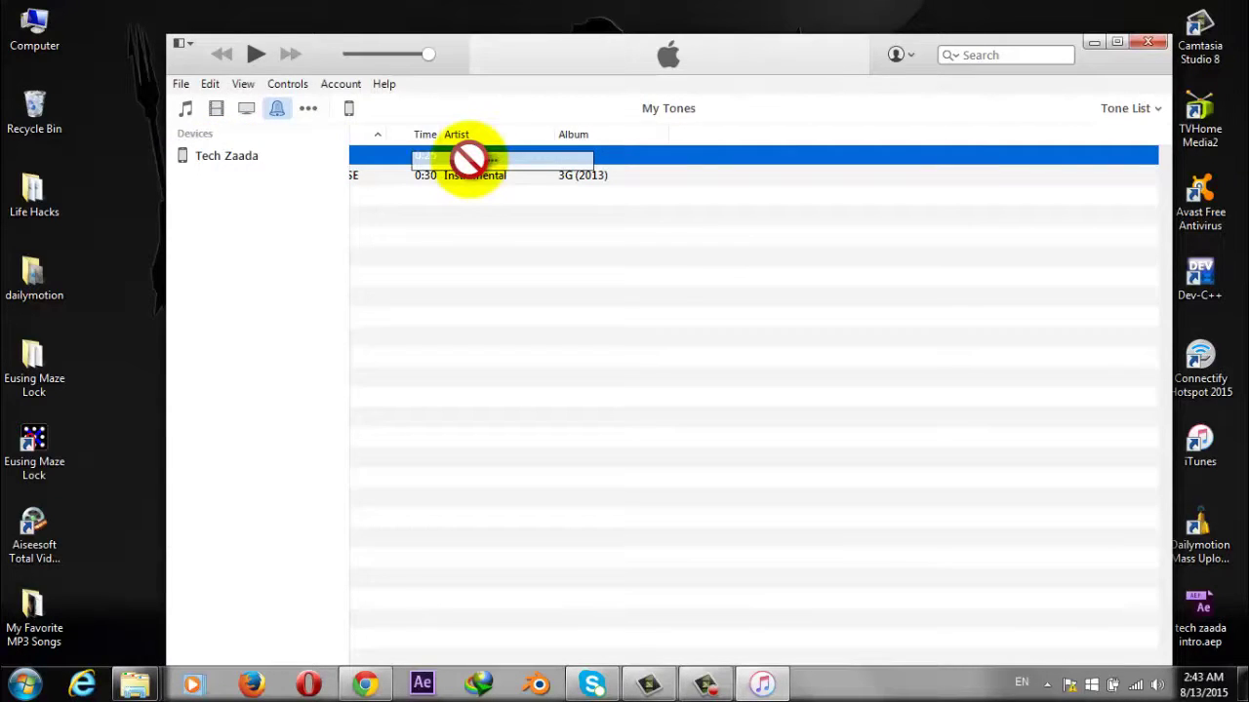
mouse_move(468, 158)
mouse_down()
mouse_move(337, 257)
mouse_move(280, 241)
mouse_move(230, 154)
mouse_up()
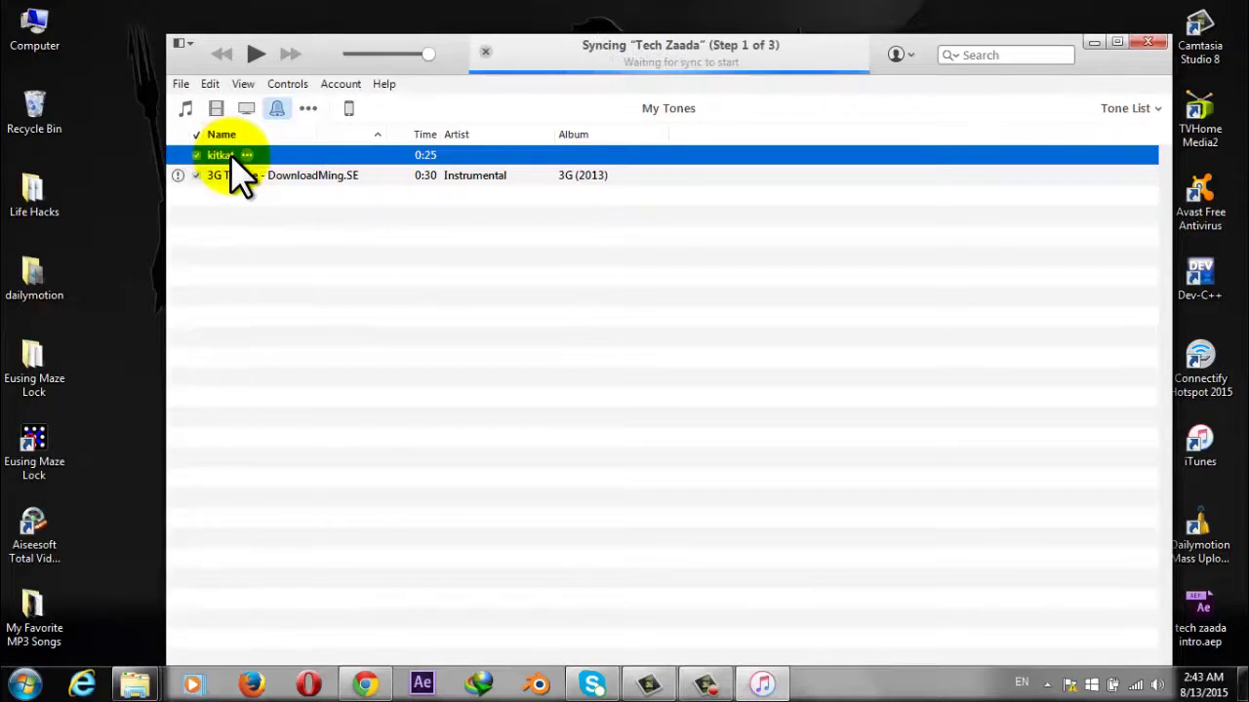